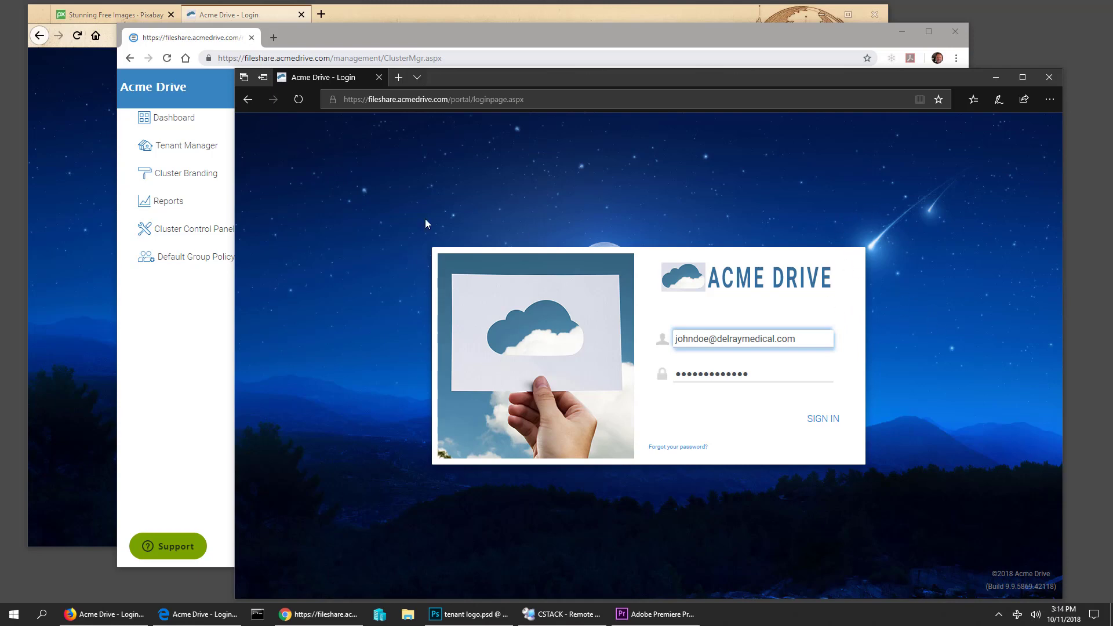
- Bring the Acme Drive admin dashboard listing Default Tenant, Boca Legal and Delray Medical to the front
left_click(322, 39)
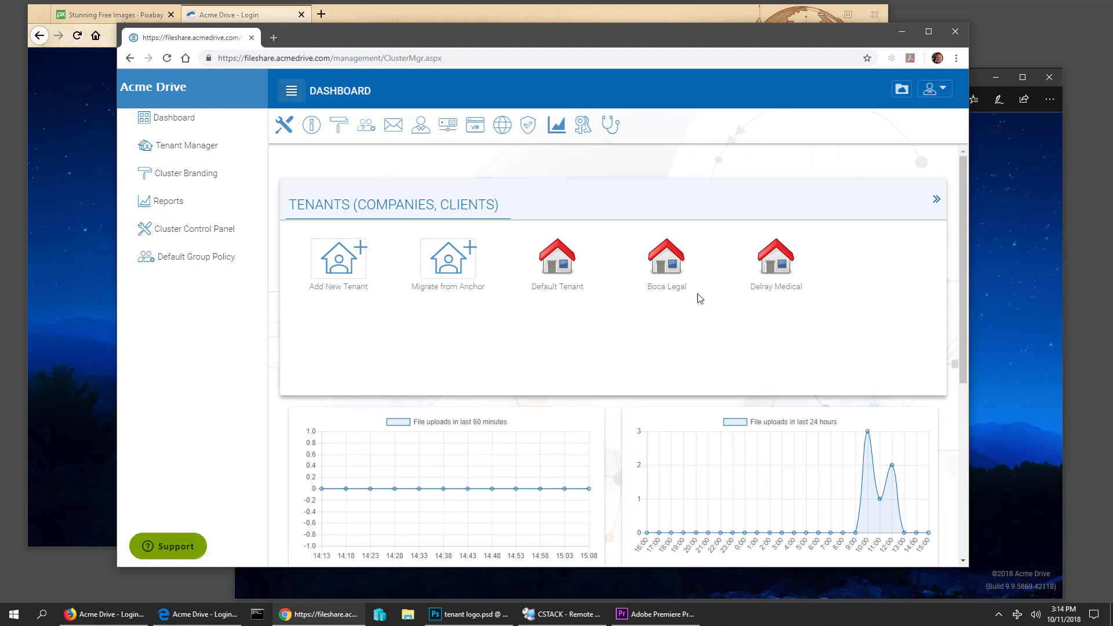
- Open the Delray Medical tenant's management page and collapse the side navigation
mouse_move(765, 290)
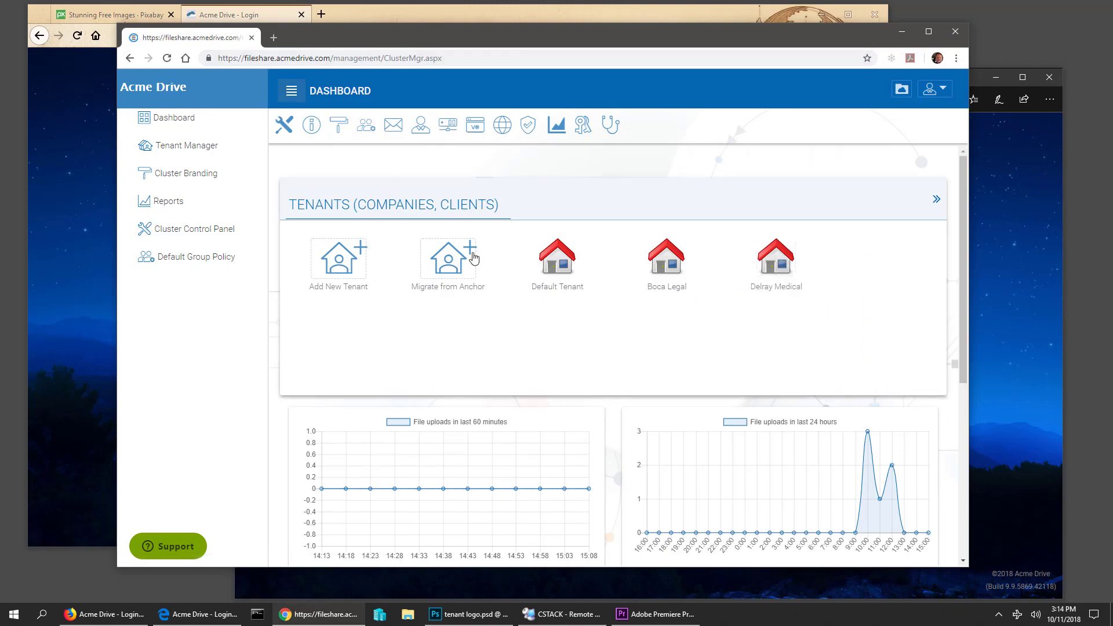
left_click(776, 258)
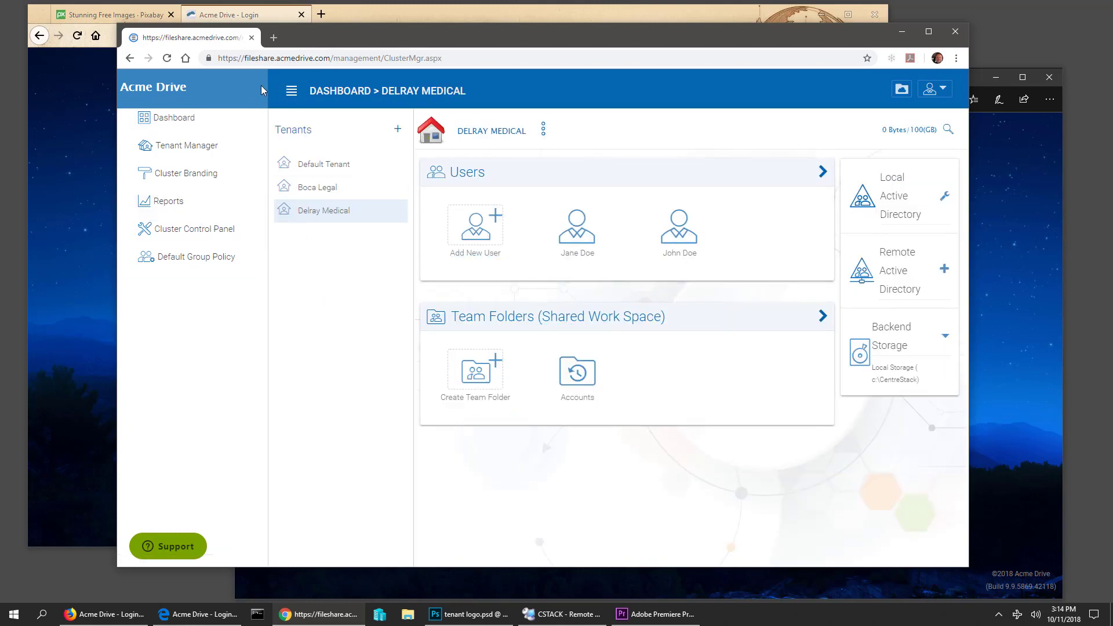
left_click(291, 91)
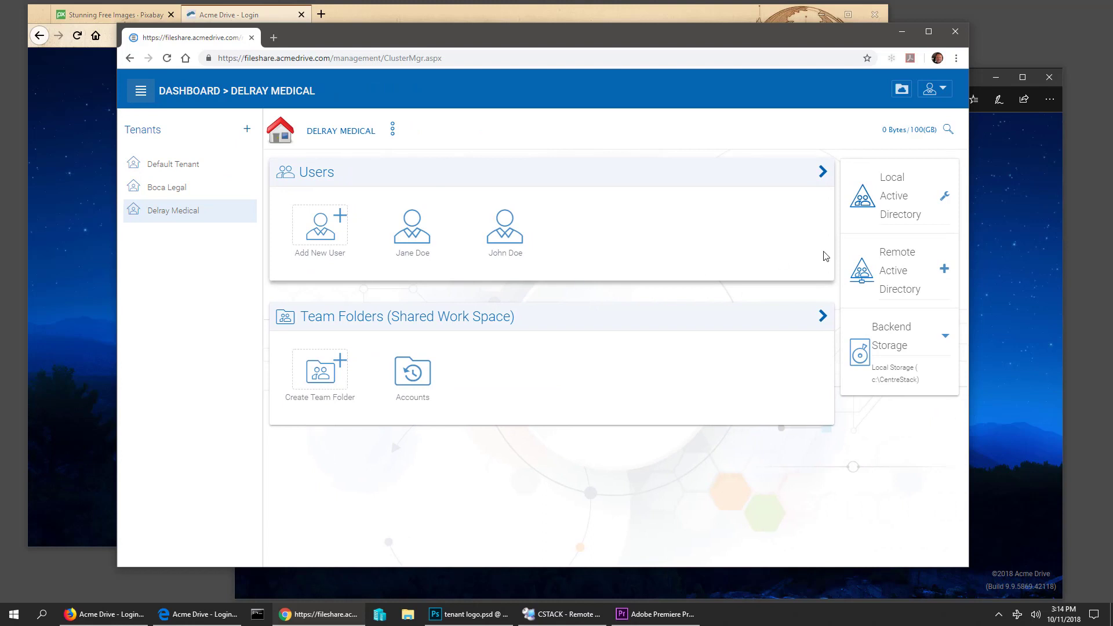
- Widen and reposition the admin window, then bring the login page back in front
left_click_drag(968, 325, 1071, 325)
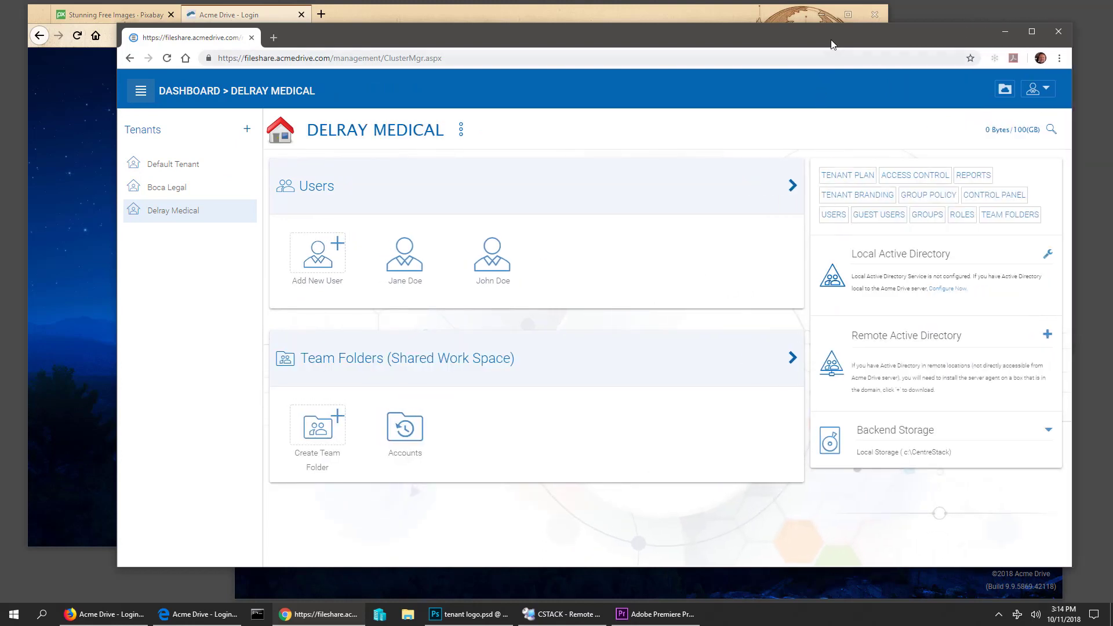
mouse_move(832, 44)
left_mouse_down()
mouse_move(803, 32)
mouse_move(812, 47)
left_mouse_up()
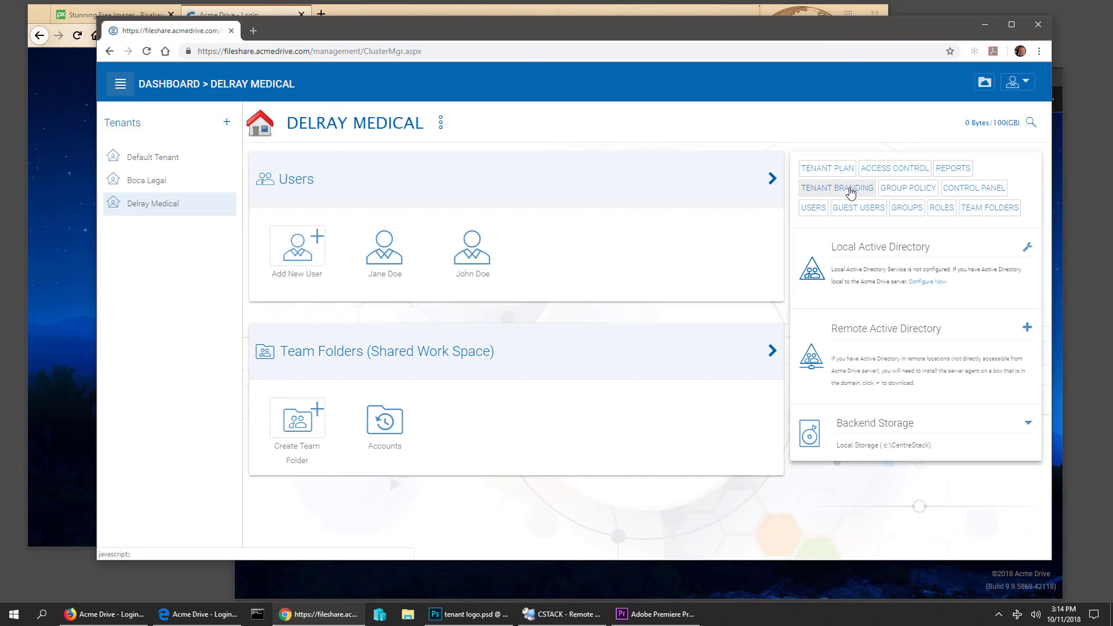
left_click(714, 586)
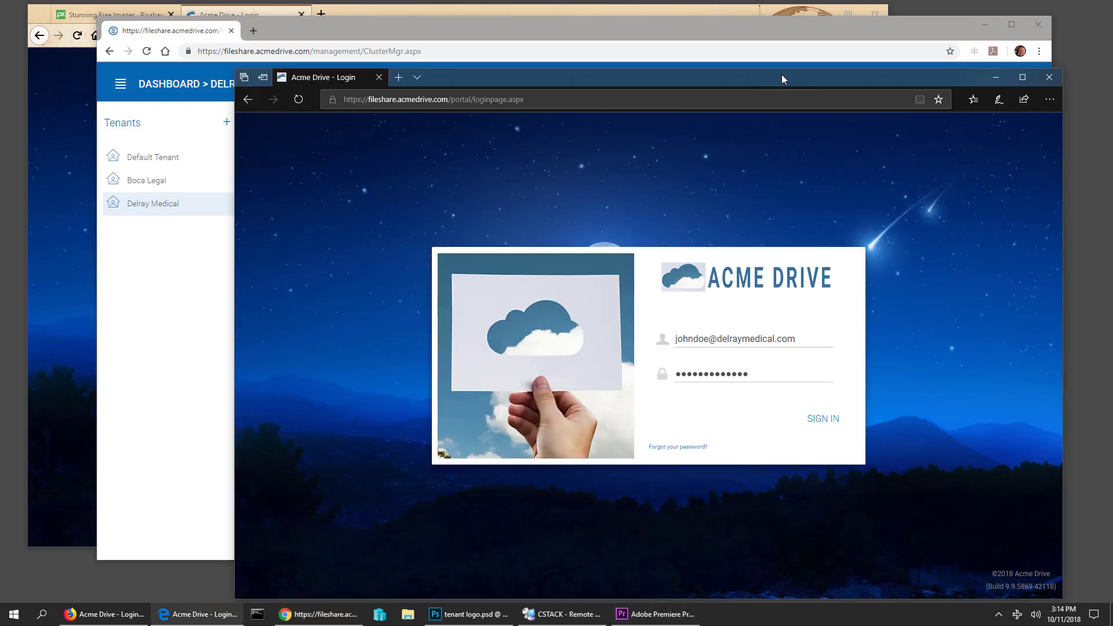
left_click_drag(781, 74, 809, 67)
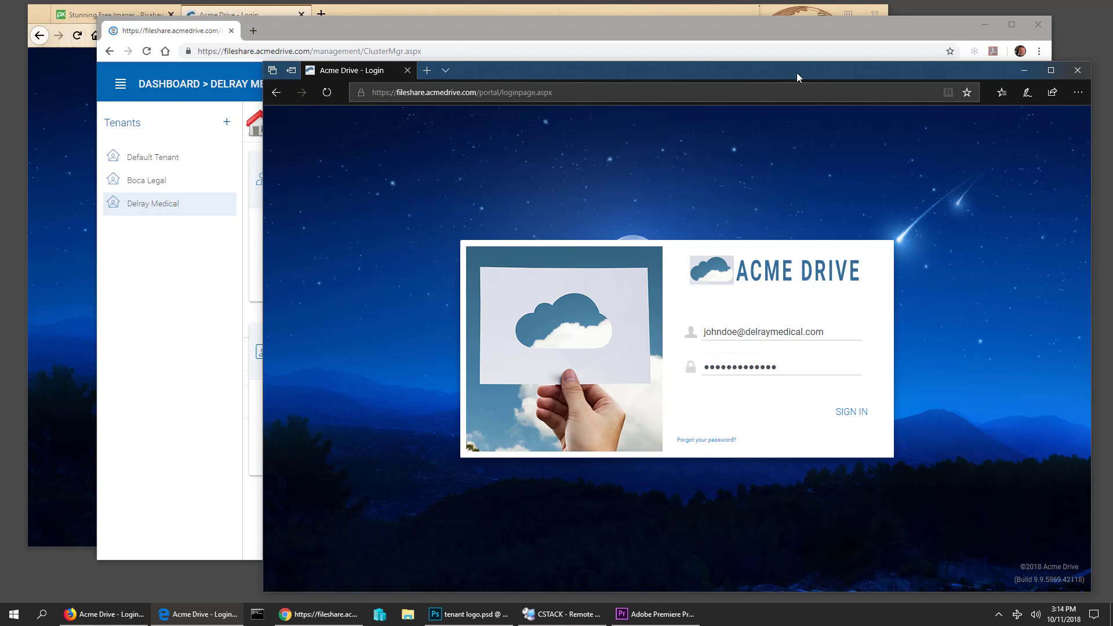
mouse_move(796, 72)
left_mouse_down()
mouse_move(812, 74)
mouse_move(774, 68)
mouse_move(783, 63)
left_mouse_up()
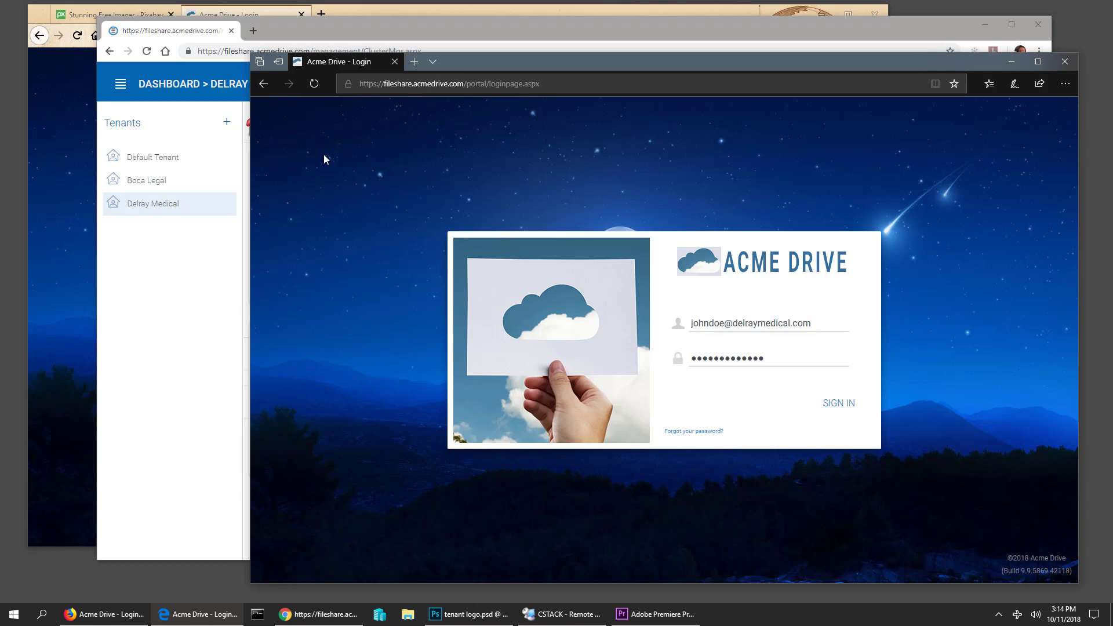
left_click(391, 30)
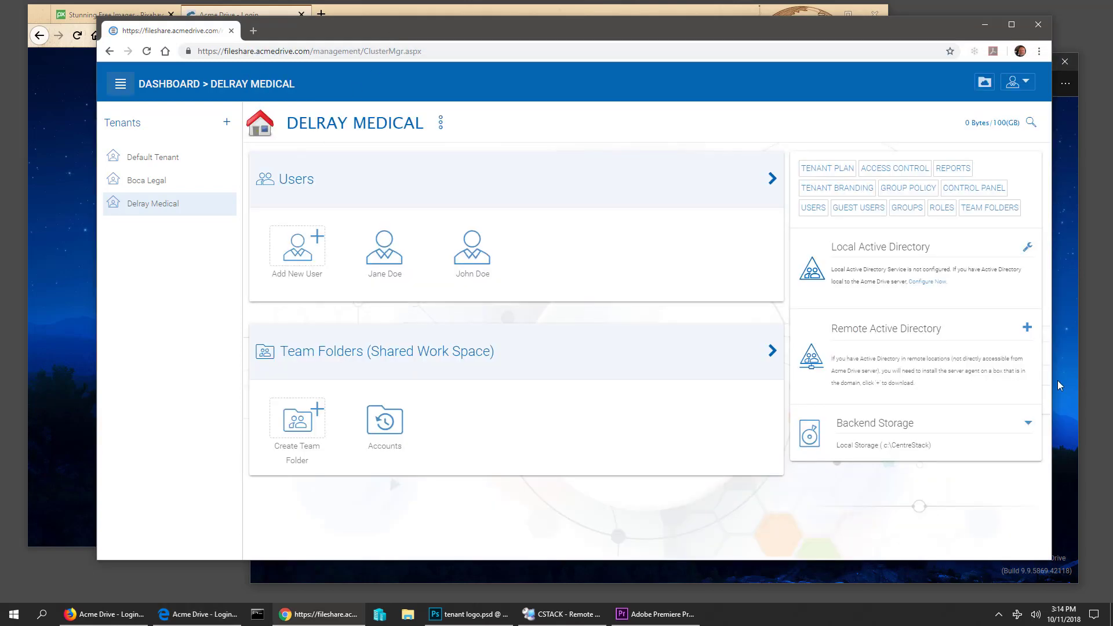
left_click(1057, 380)
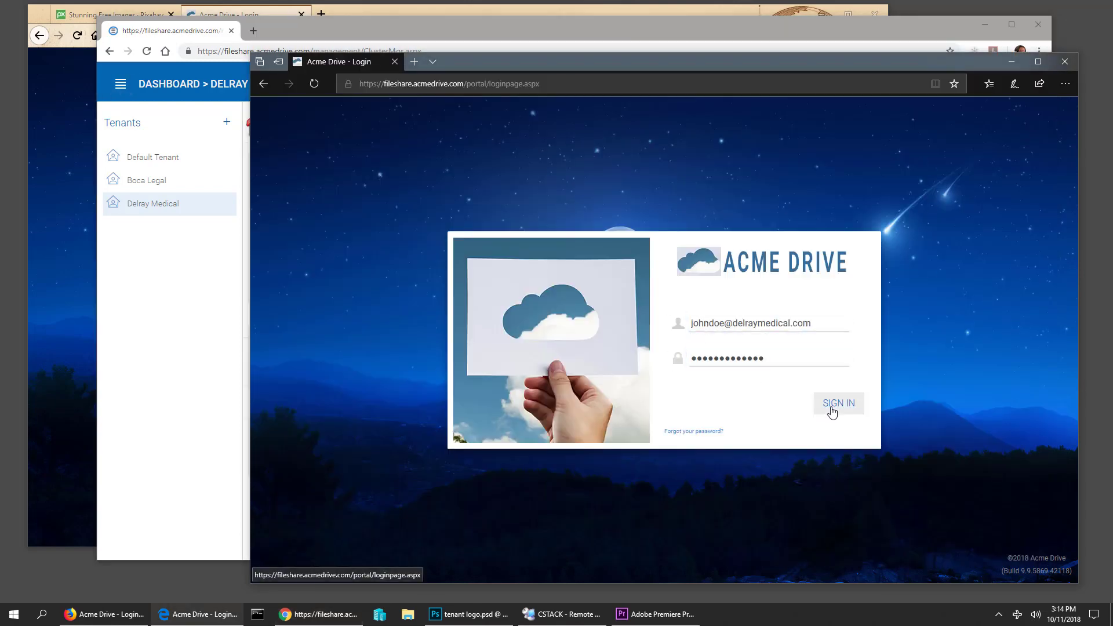
- Sign in to the portal and open the Tenant Branding settings from the navigation sidebar
left_click(835, 405)
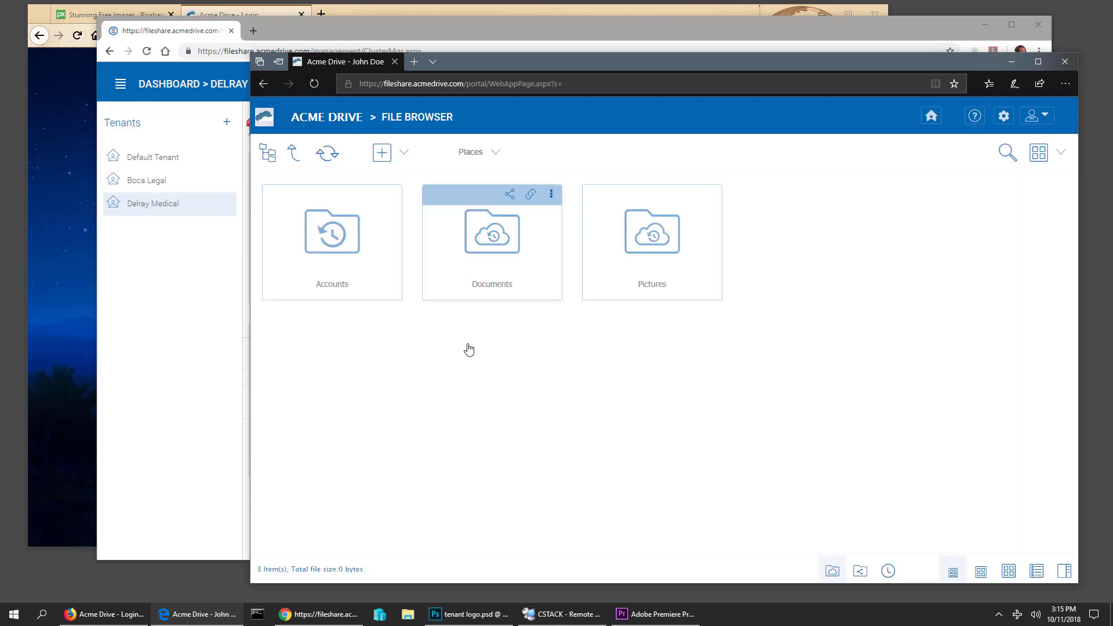
left_click(1005, 118)
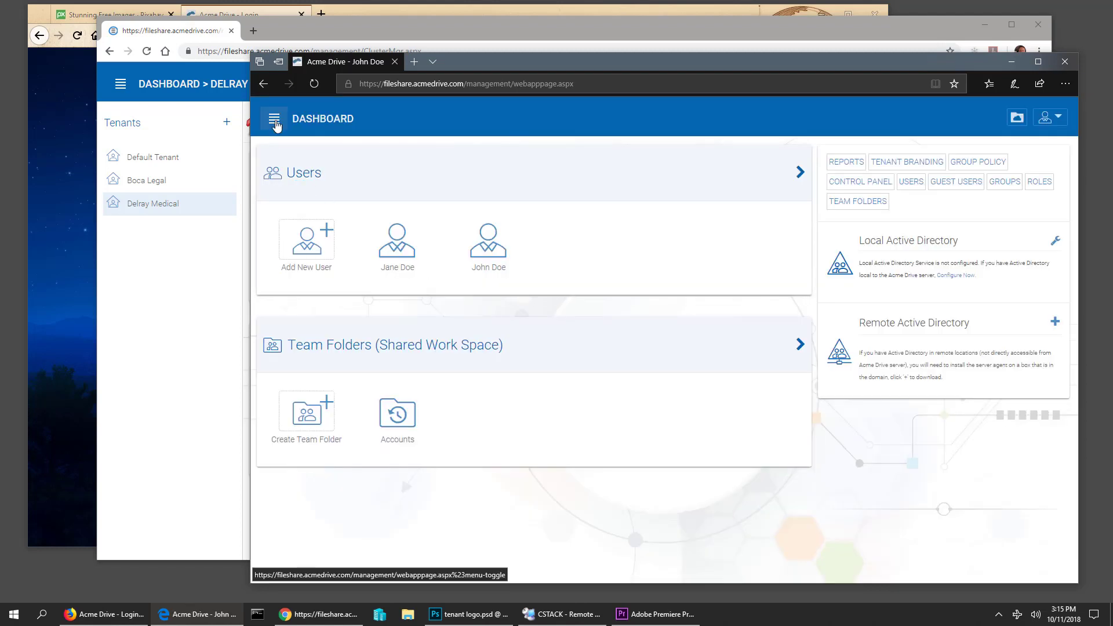
left_click(274, 118)
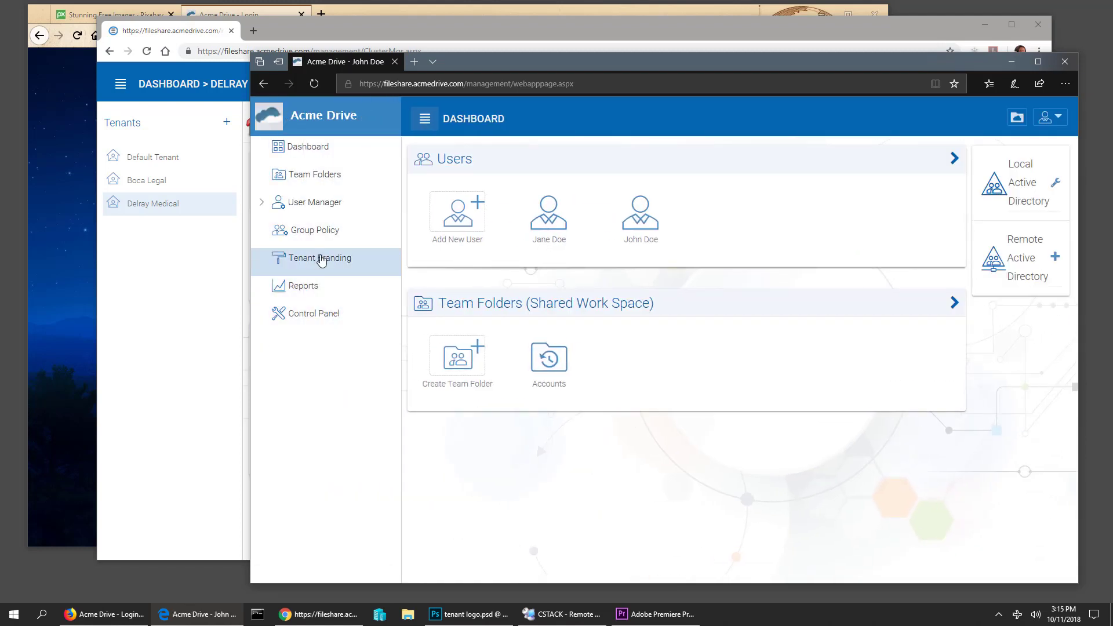
left_click(329, 263)
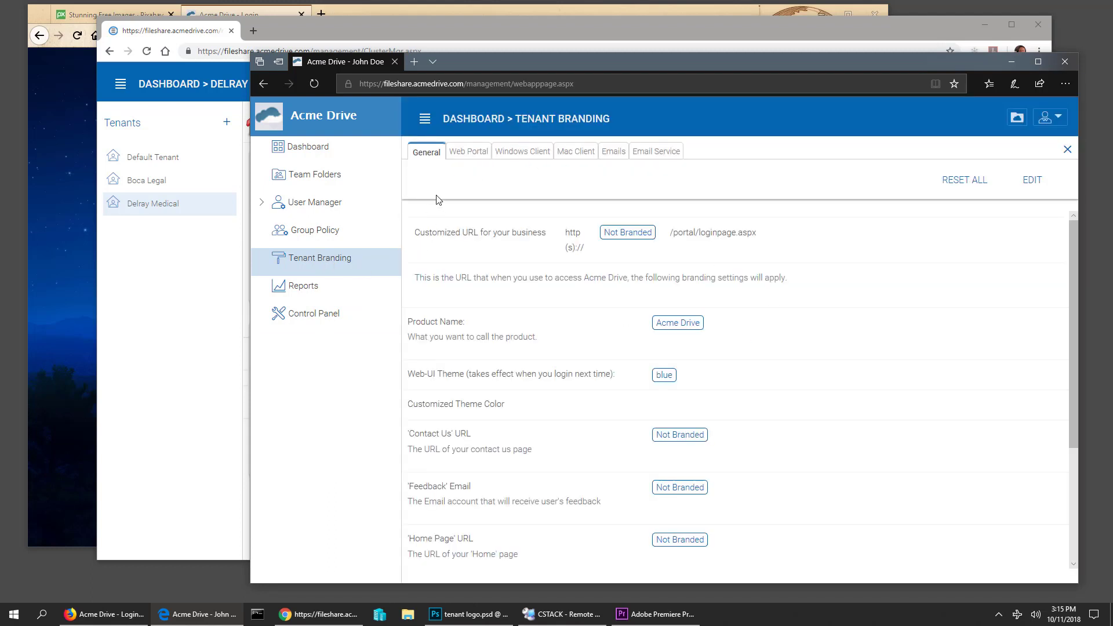
- Collapse the sidebar, review the Not Branded defaults, and bring the other browser's login page forward
left_click(425, 118)
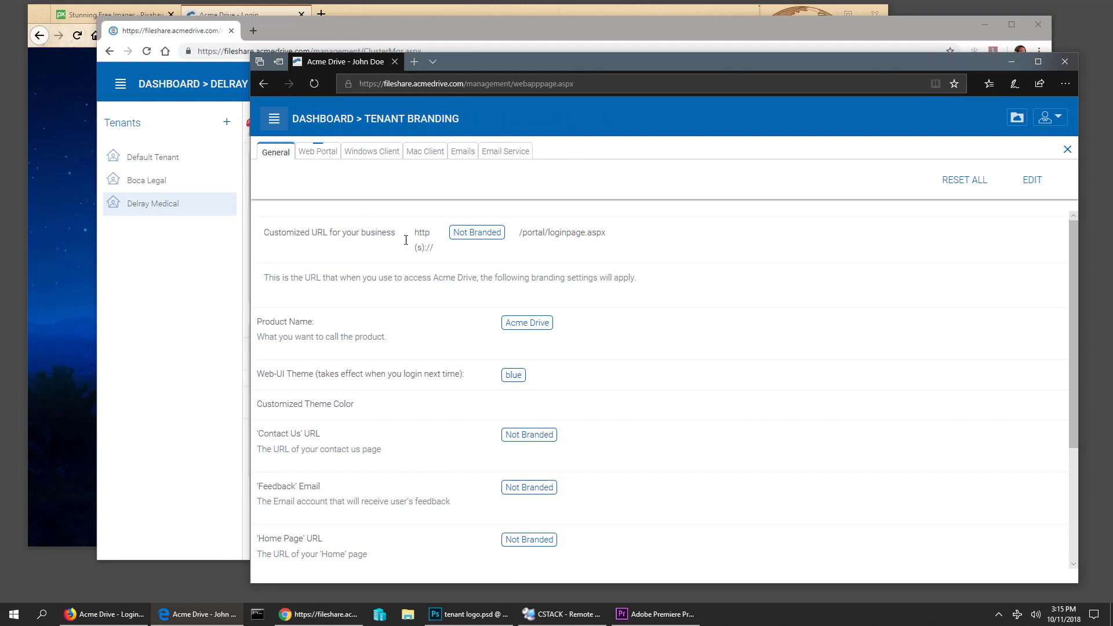
scroll(624, 307, "down", 3)
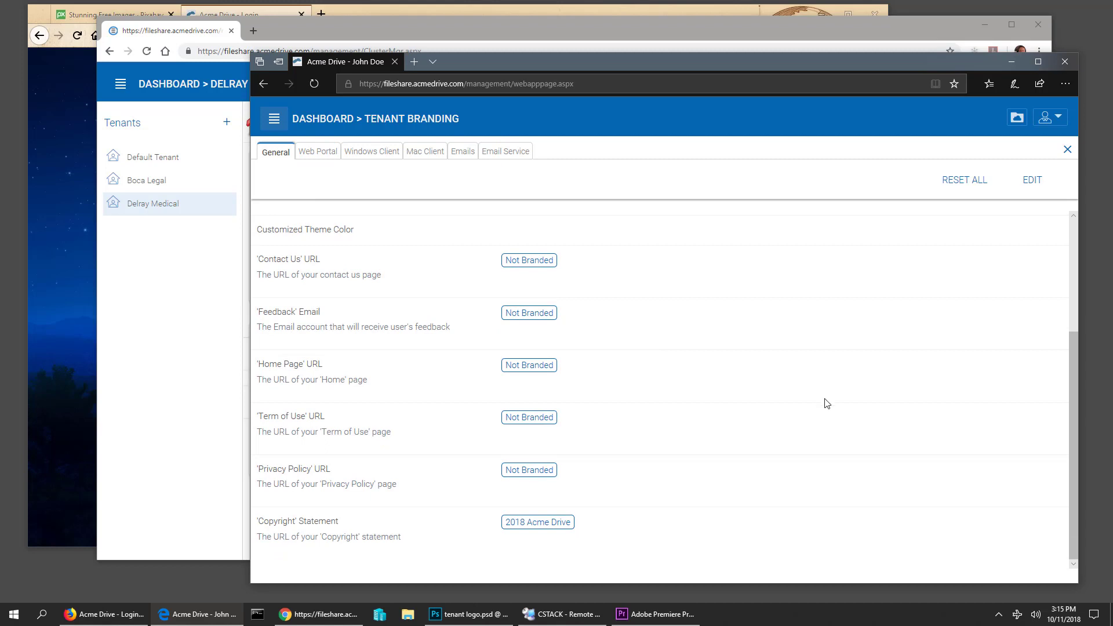
scroll(826, 403, "up", 3)
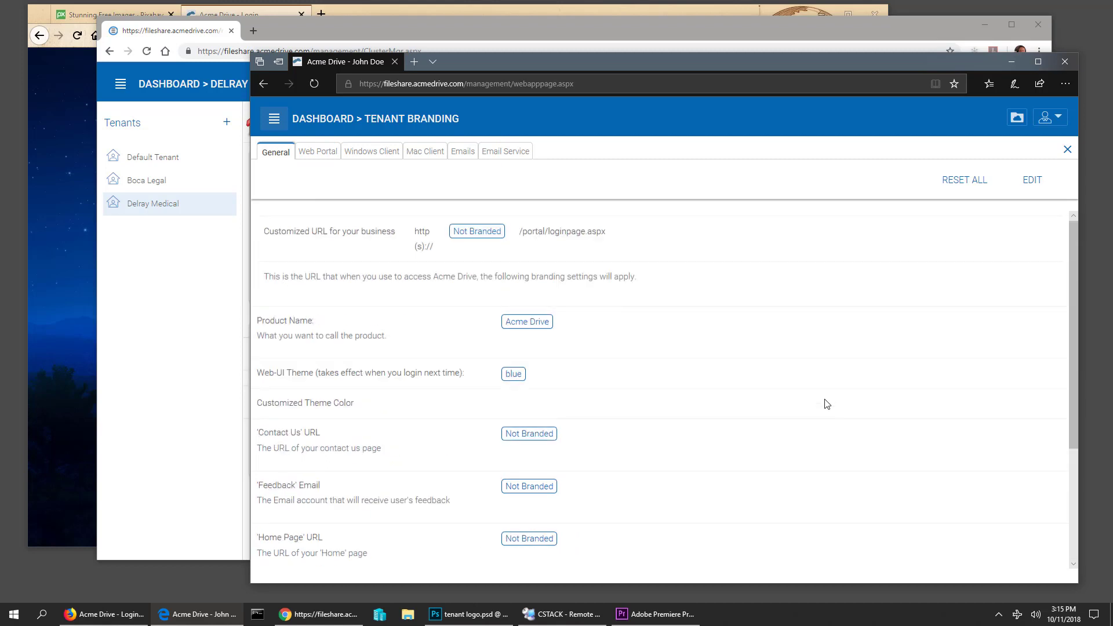
left_click(262, 11)
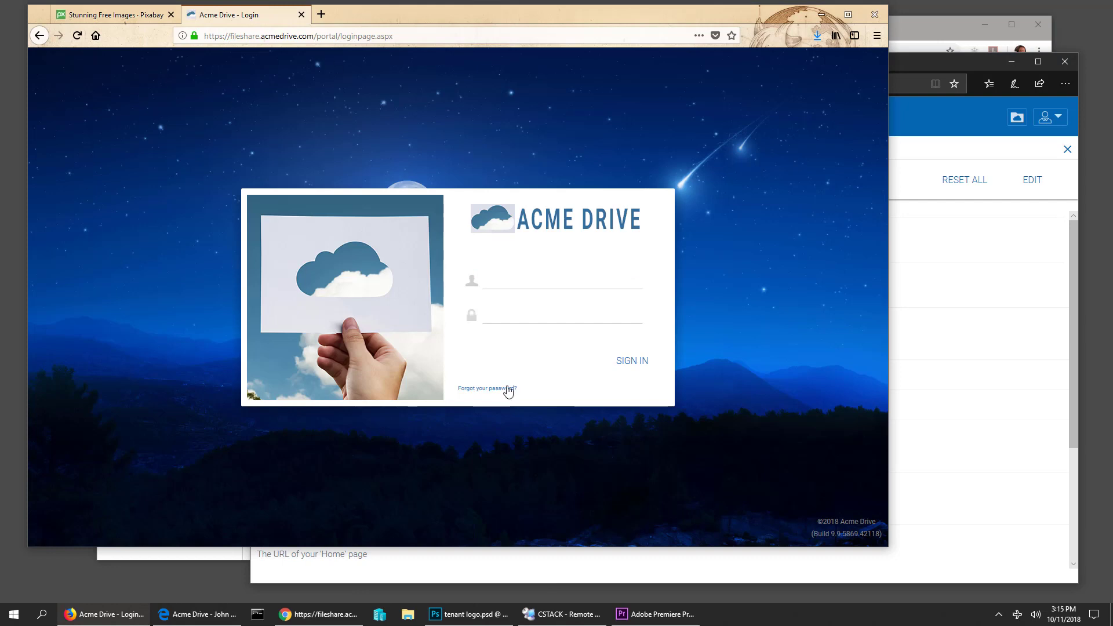
- Sign in on the second browser with the user's e-mail address and pasted password
left_click(528, 314)
left_click(504, 288)
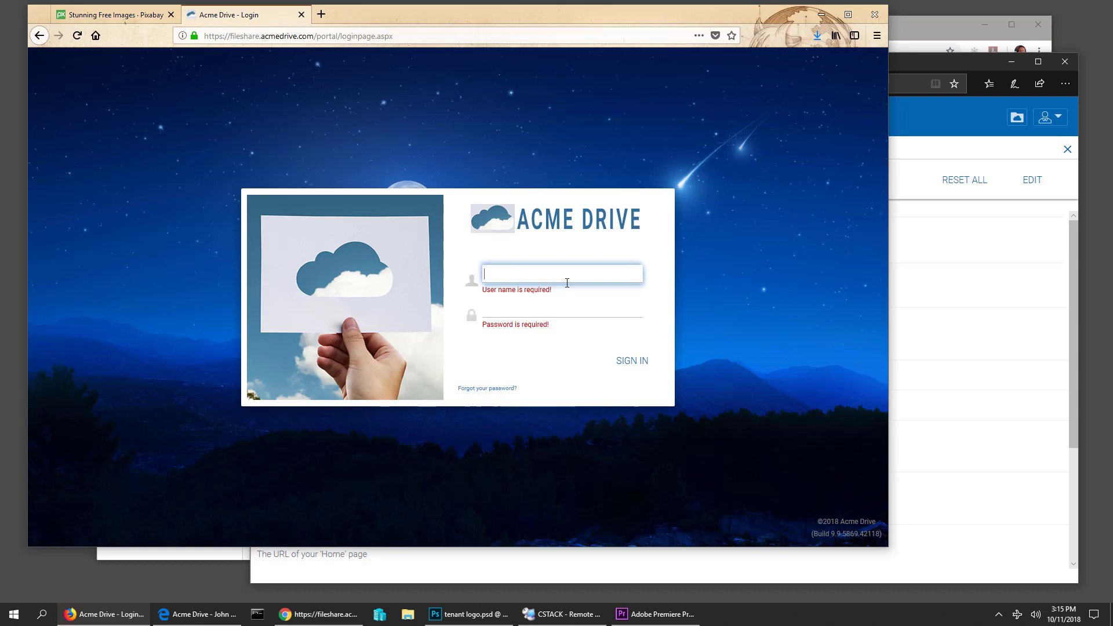
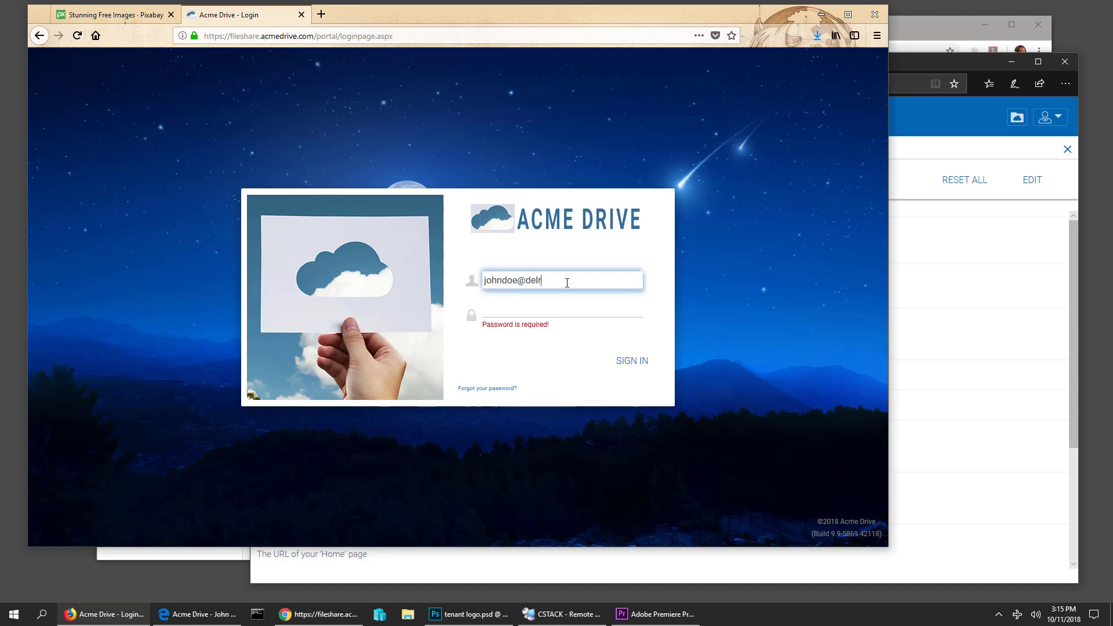
key("Tab")
key("ctrl+v")
key("Return")
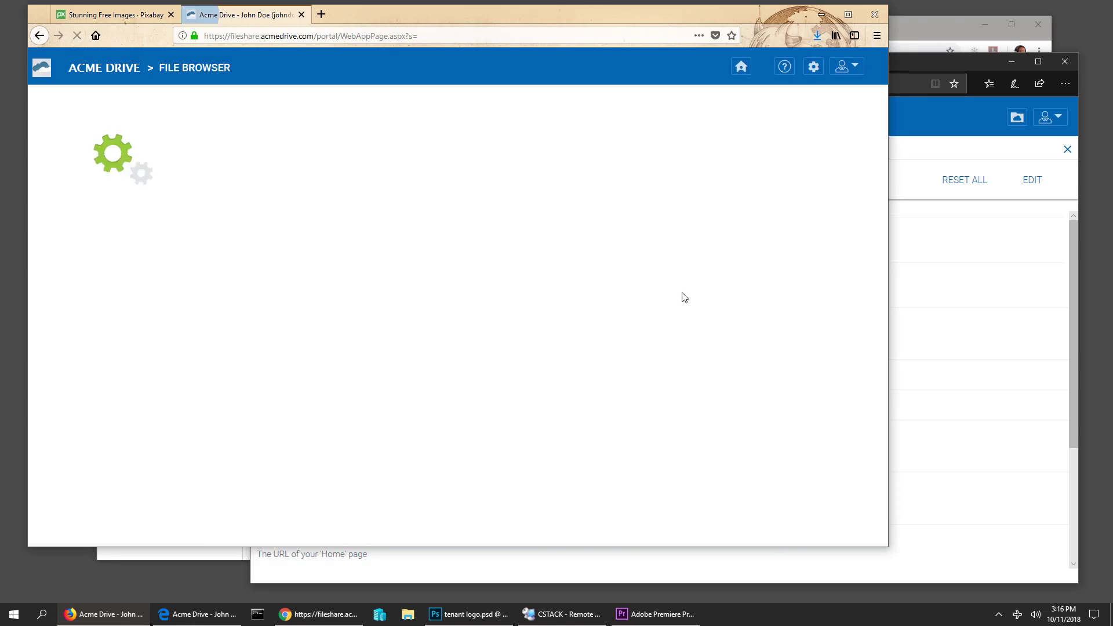
- Log out, reload the empty login page, and return to the Tenant Branding window
left_click(847, 68)
left_click(803, 299)
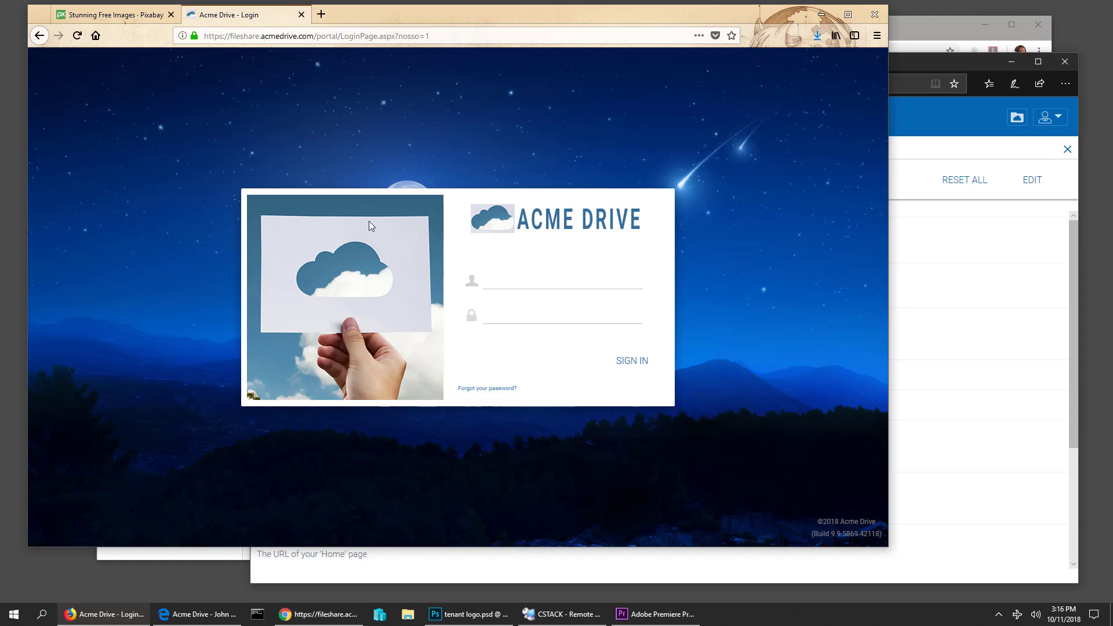
left_click(77, 35)
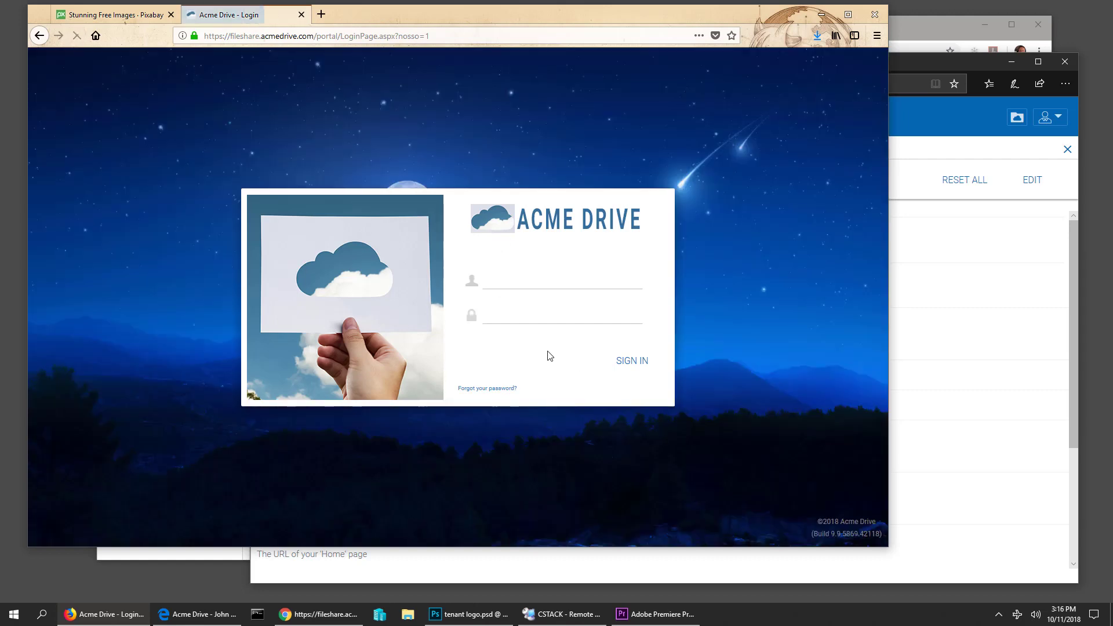
left_click(948, 63)
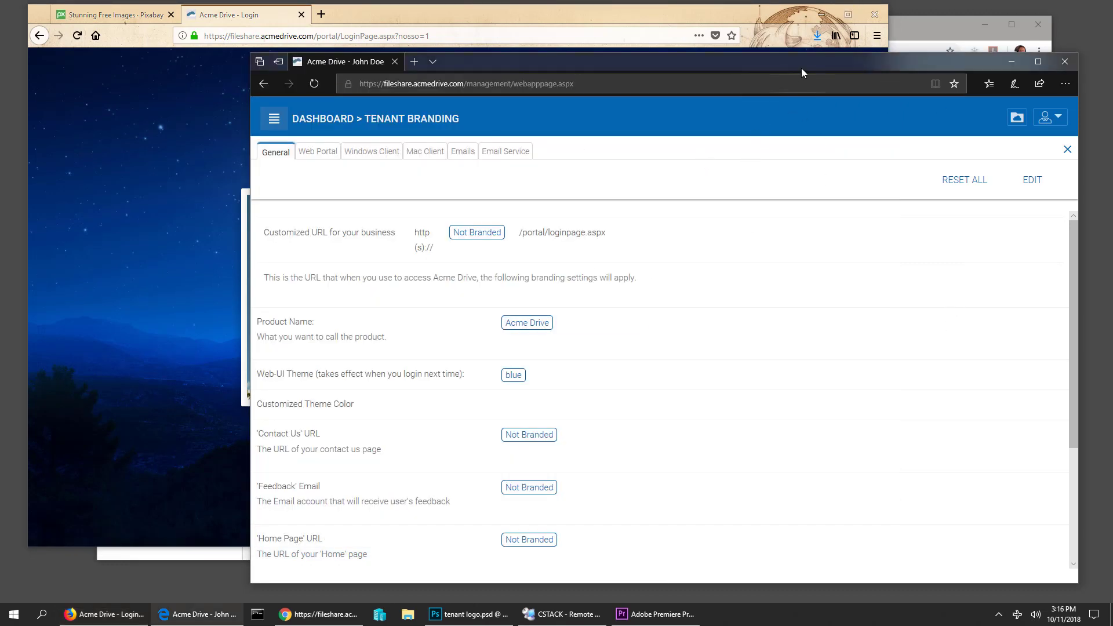
- Edit the general branding: product name Delray Medical and Web-UI theme Red
left_click_drag(801, 68, 823, 71)
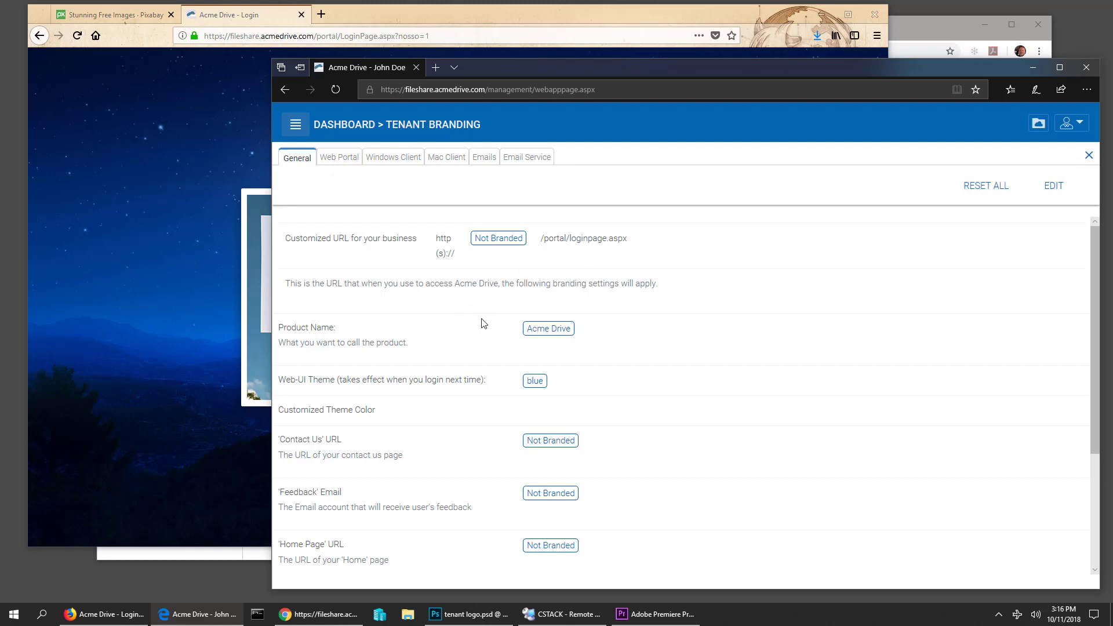
left_click(1049, 191)
left_click_drag(576, 331, 481, 331)
type("D")
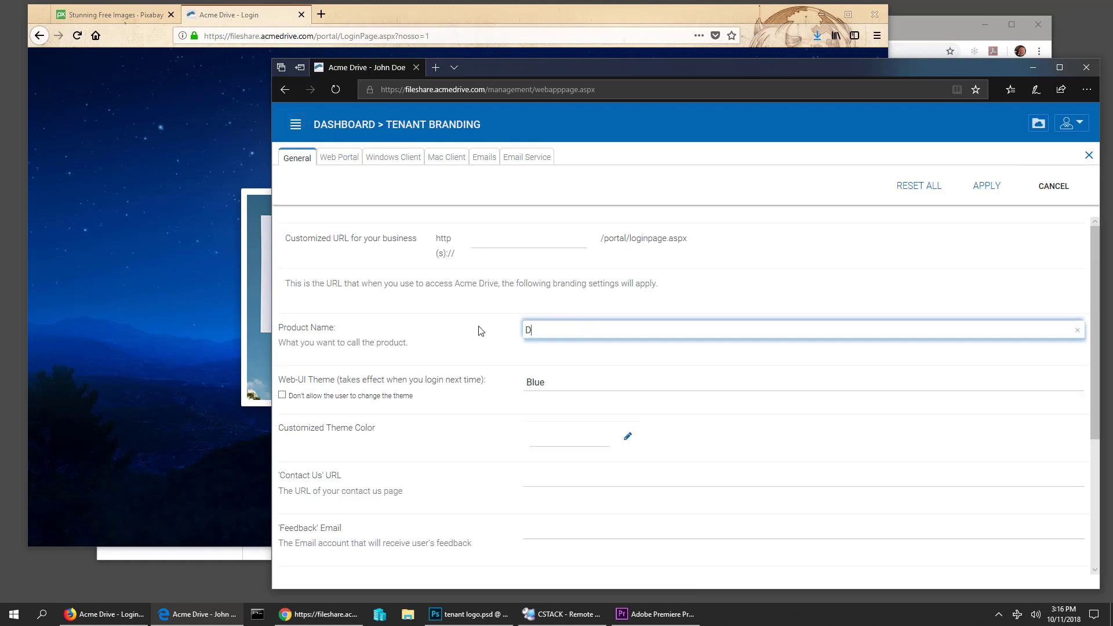
type("elray Medical")
left_click(552, 381)
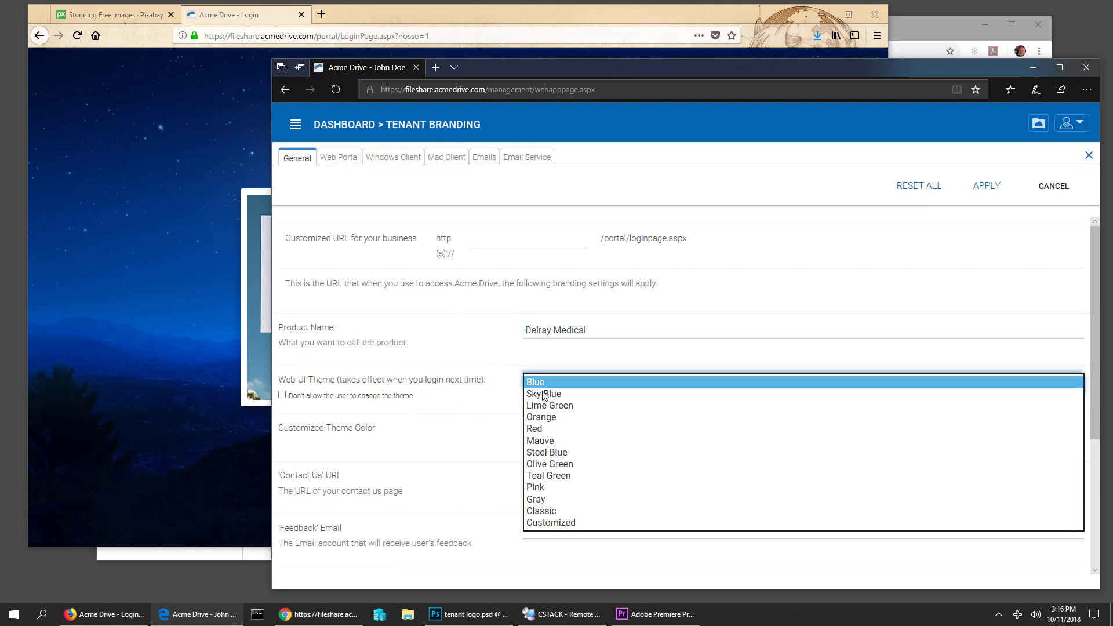
left_click(546, 430)
- Change the copyright to '2018 Delray Medical, All rights reserved' and apply the changes
scroll(509, 405, "down", 4)
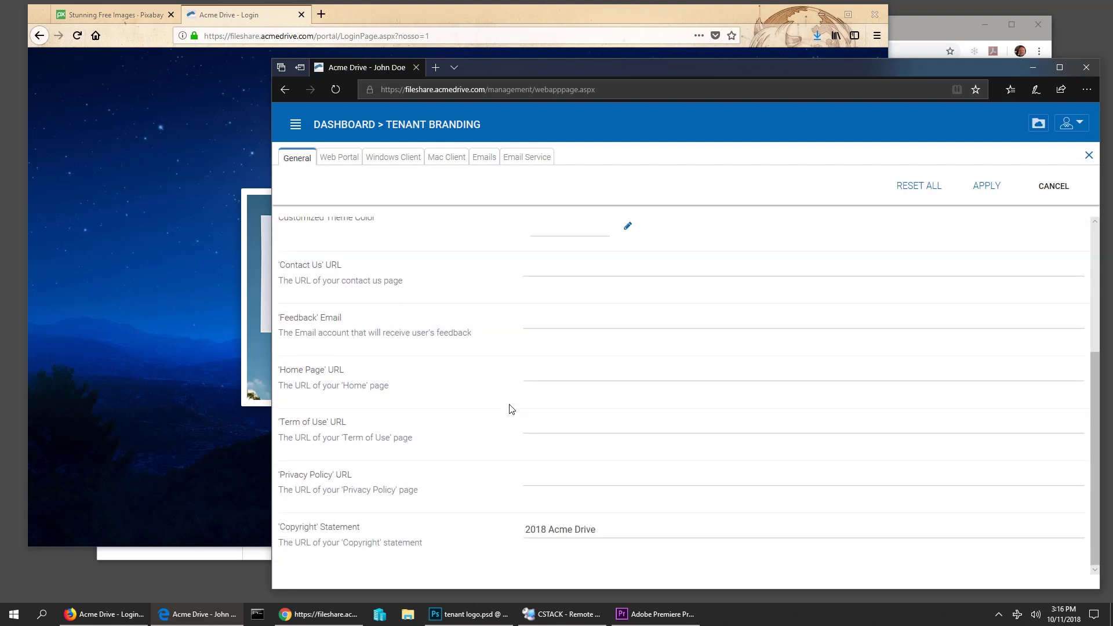
left_click(548, 531)
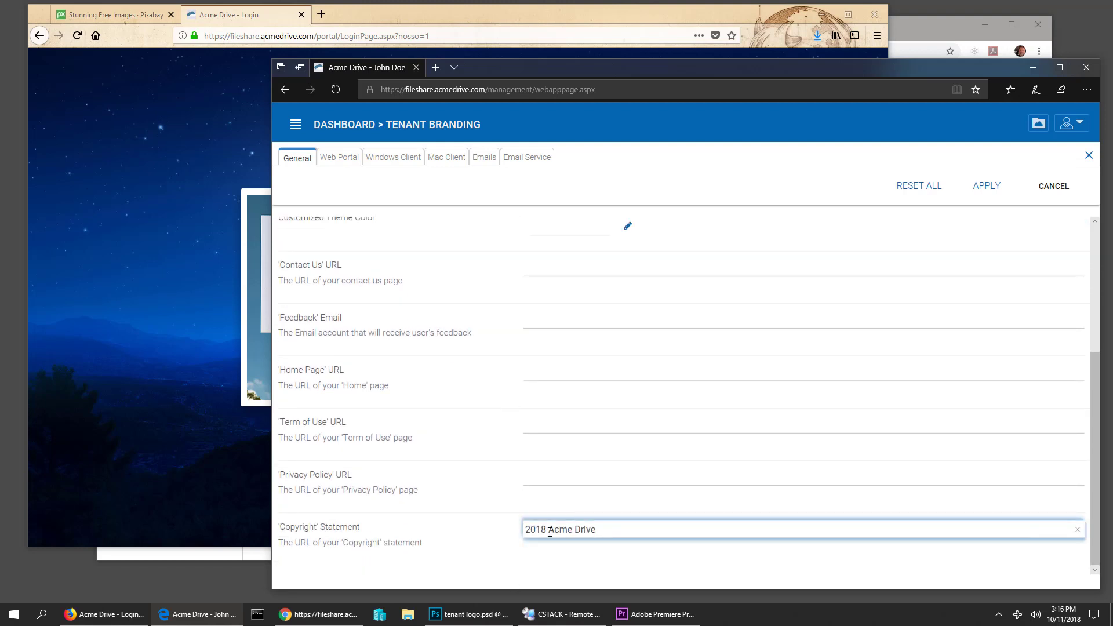
left_click(691, 539, "shift")
type("Delray Medical, All rights reserve")
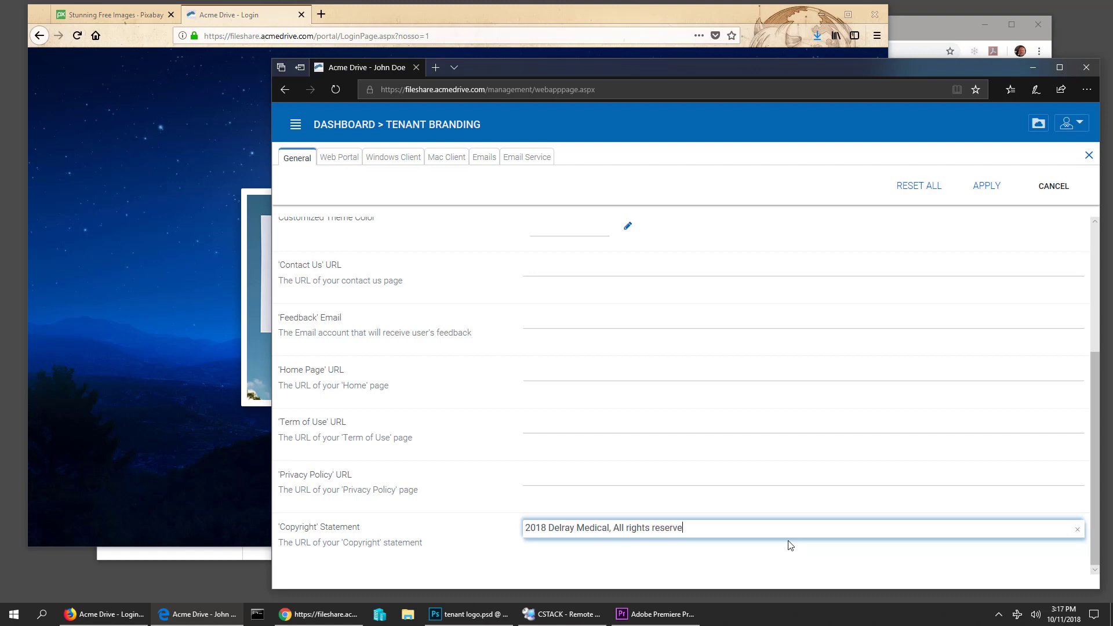
type("d")
scroll(750, 273, "up", 3)
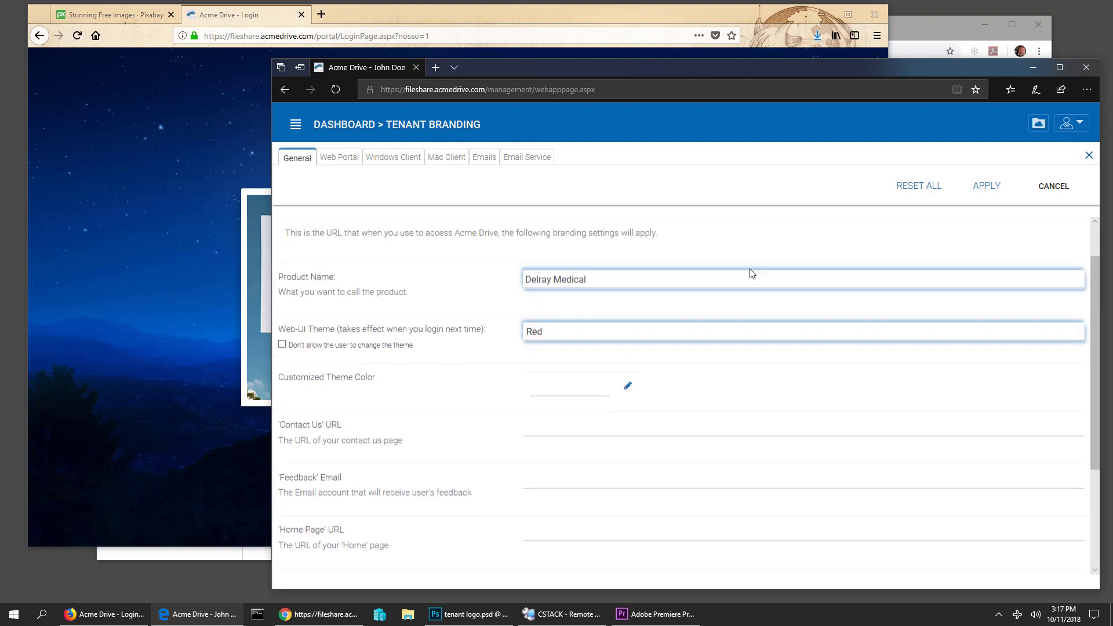
left_click(993, 189)
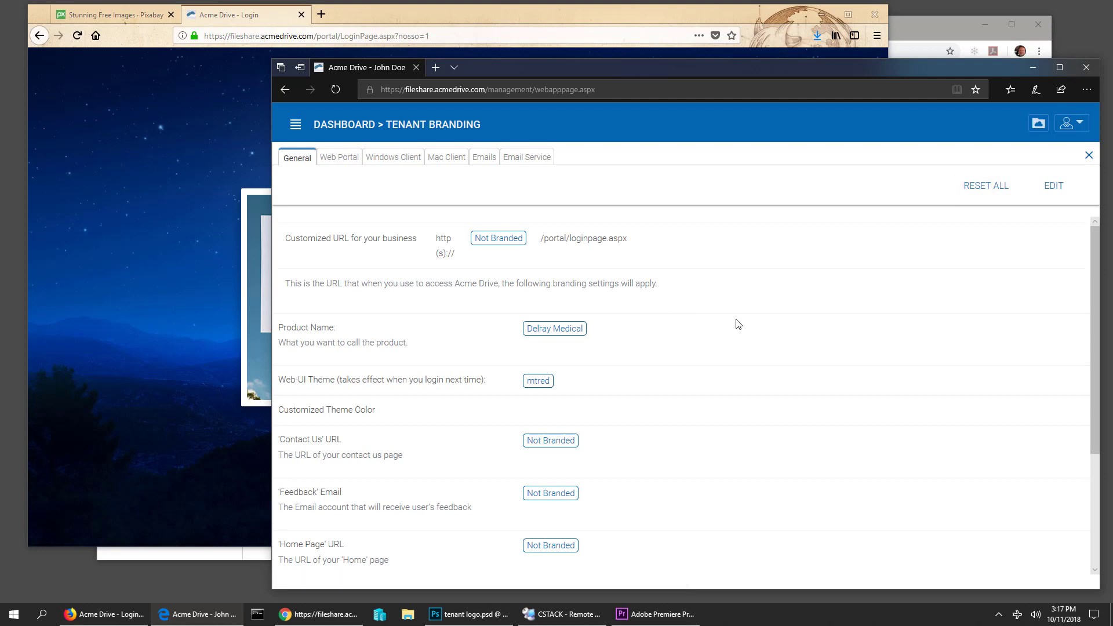
- Reload the login page to check the Delray Medical title and copyright, then return to Tenant Branding
left_click(140, 152)
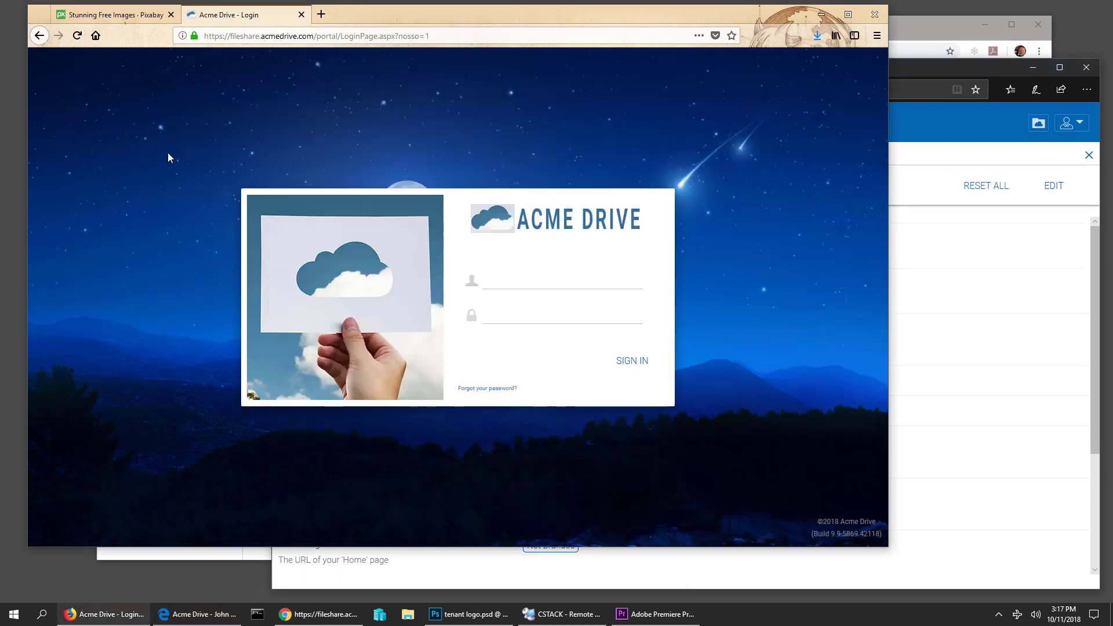
left_click(77, 36)
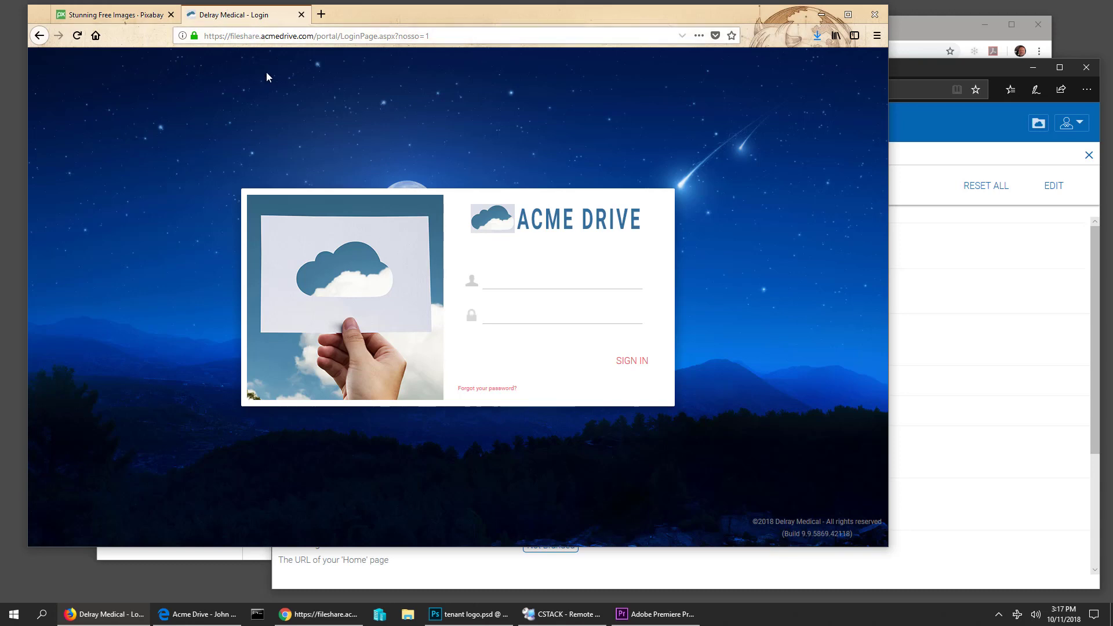
left_click(945, 67)
left_click(192, 364)
left_click(987, 70)
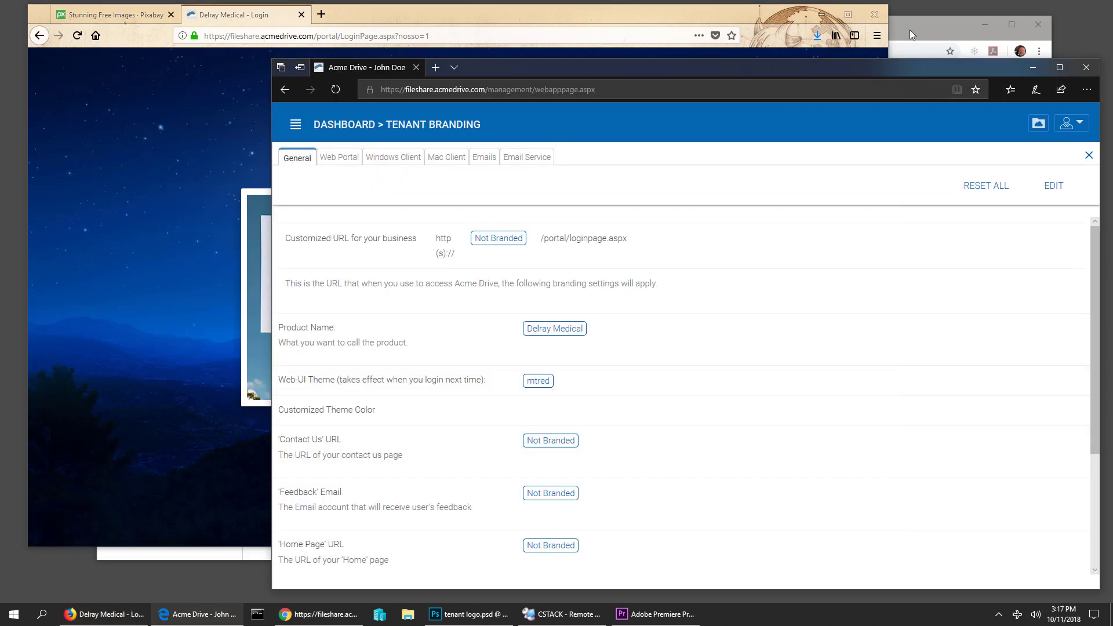
- Put the Web Portal branding settings into edit mode and check the recommended icon and logo sizes
left_click(343, 157)
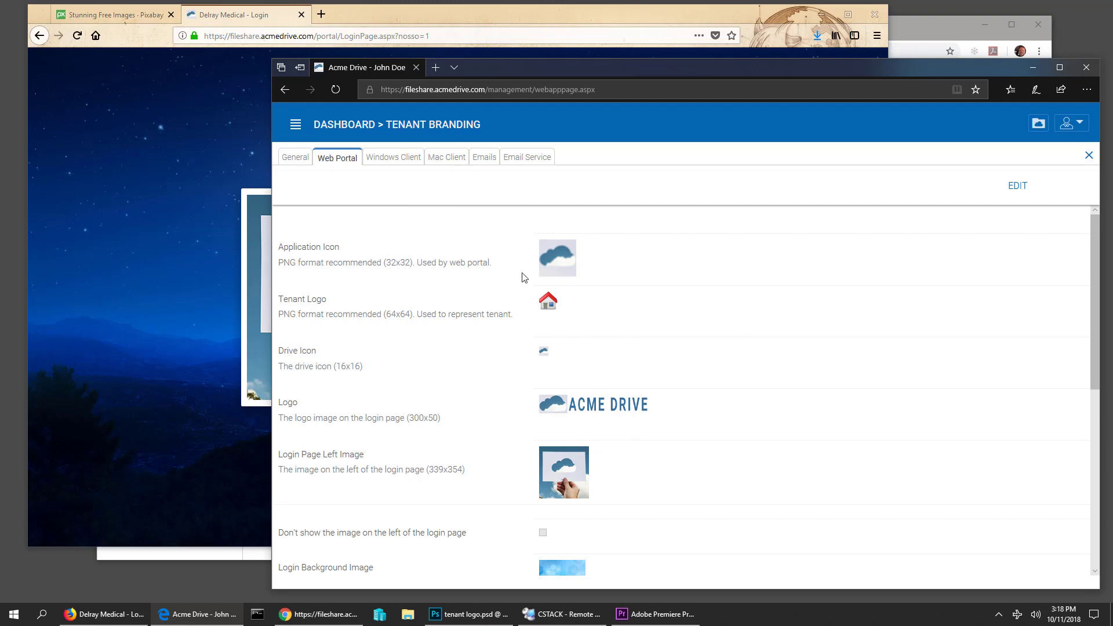
left_click(1017, 187)
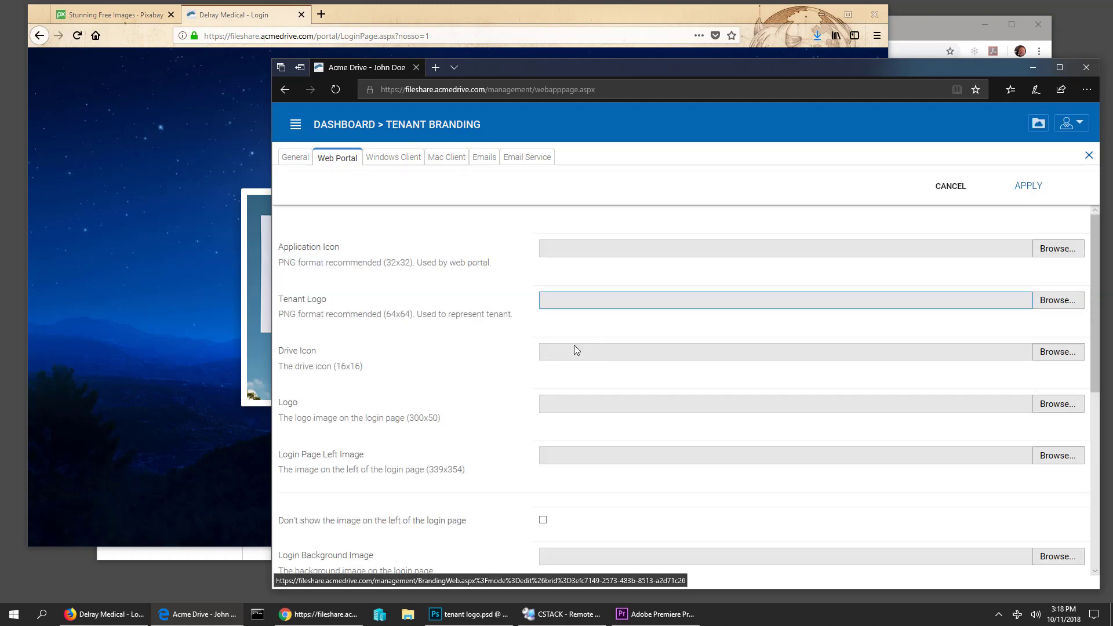
scroll(431, 256, "down", 1)
scroll(430, 257, "up", 1)
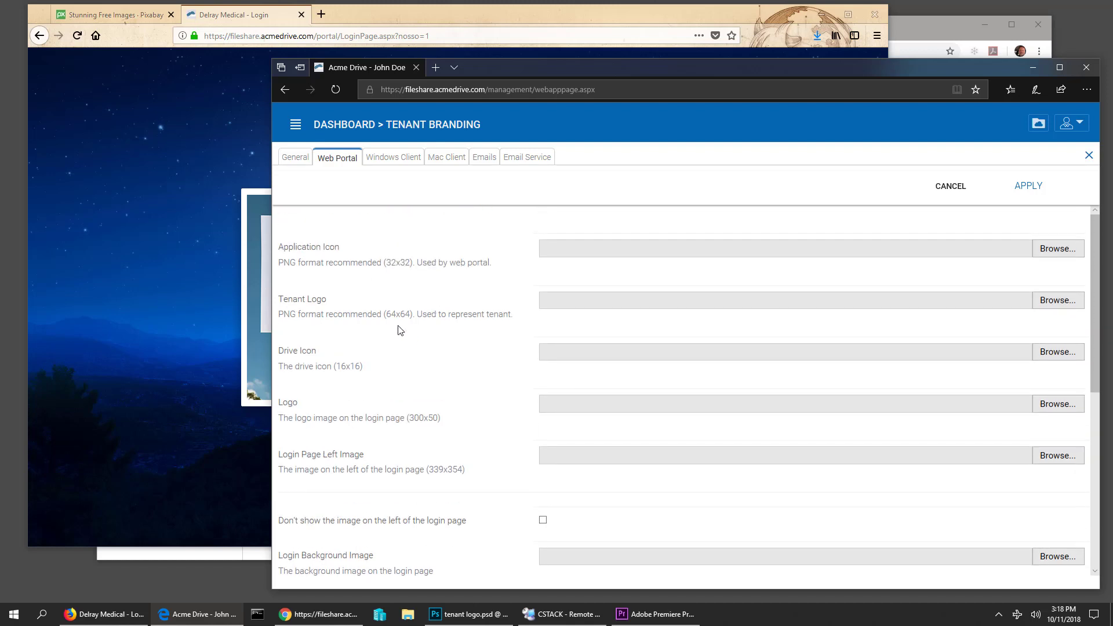
left_click_drag(405, 261, 414, 262)
left_click_drag(386, 314, 424, 314)
scroll(423, 436, "down", 1)
scroll(423, 436, "down", 1)
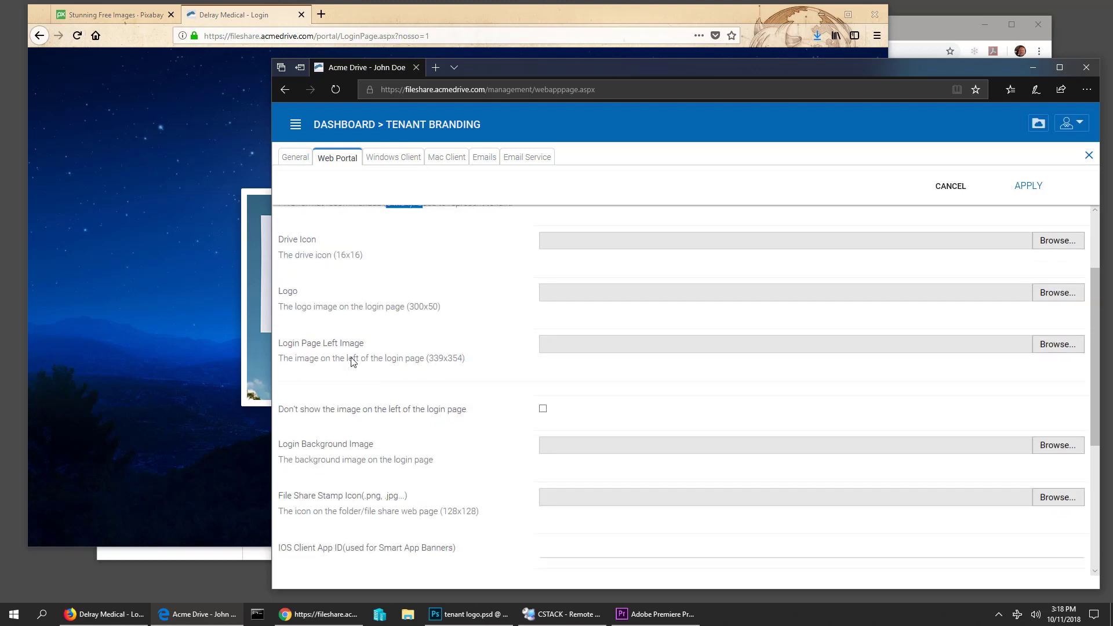
scroll(490, 398, "down", 4)
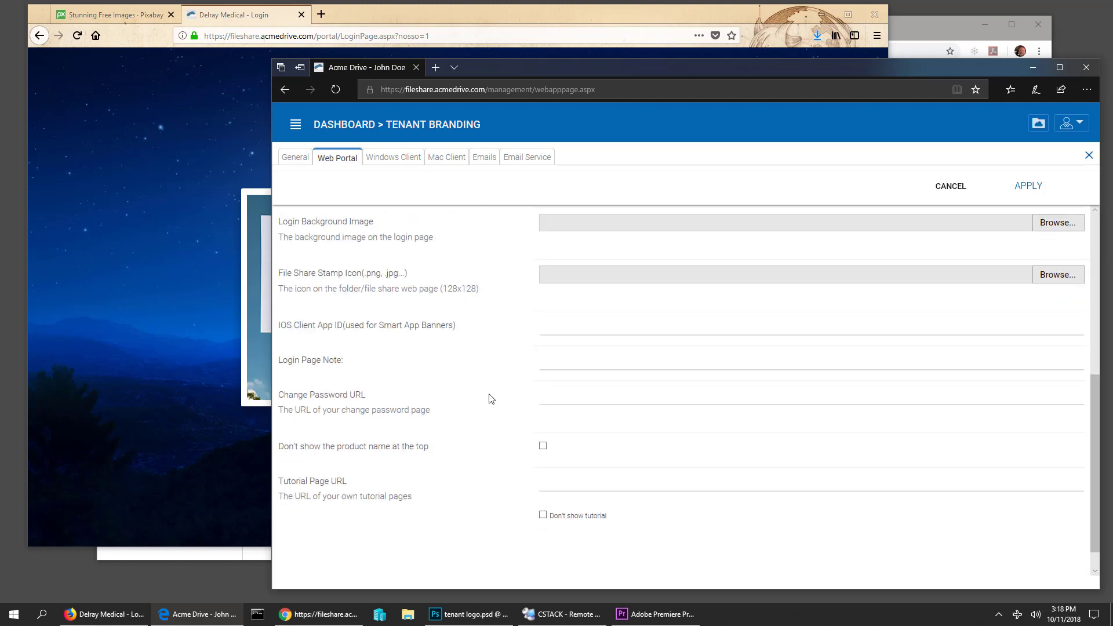
scroll(404, 432, "up", 3)
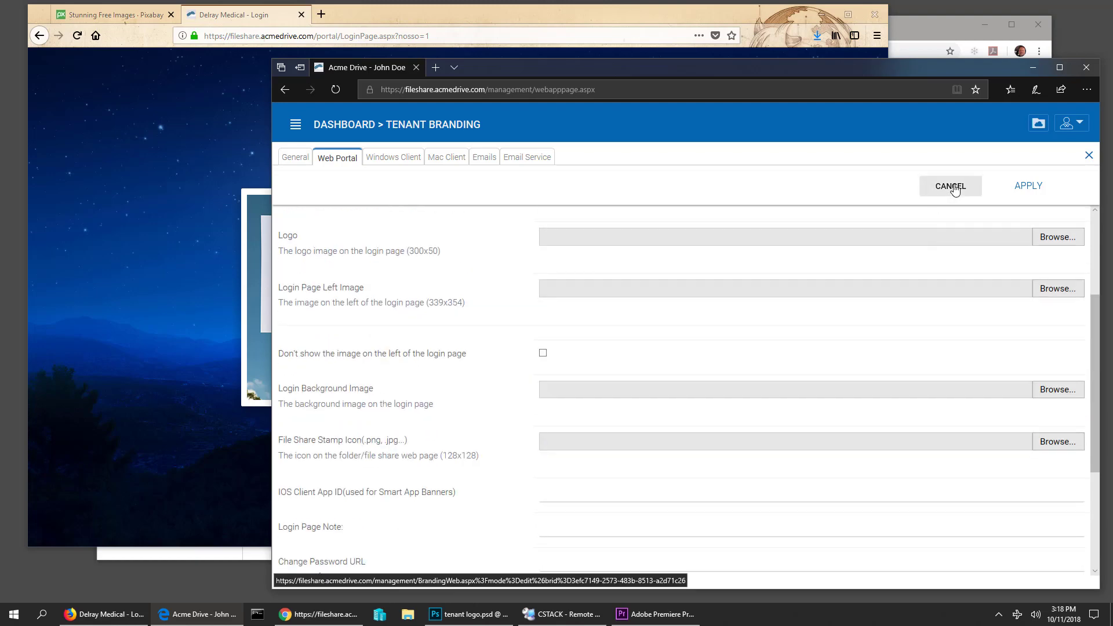
- Cancel the edit, nudge the window, and reopen the Web Portal settings for editing
left_click(950, 185)
scroll(642, 397, "down", 2)
scroll(640, 394, "down", 3)
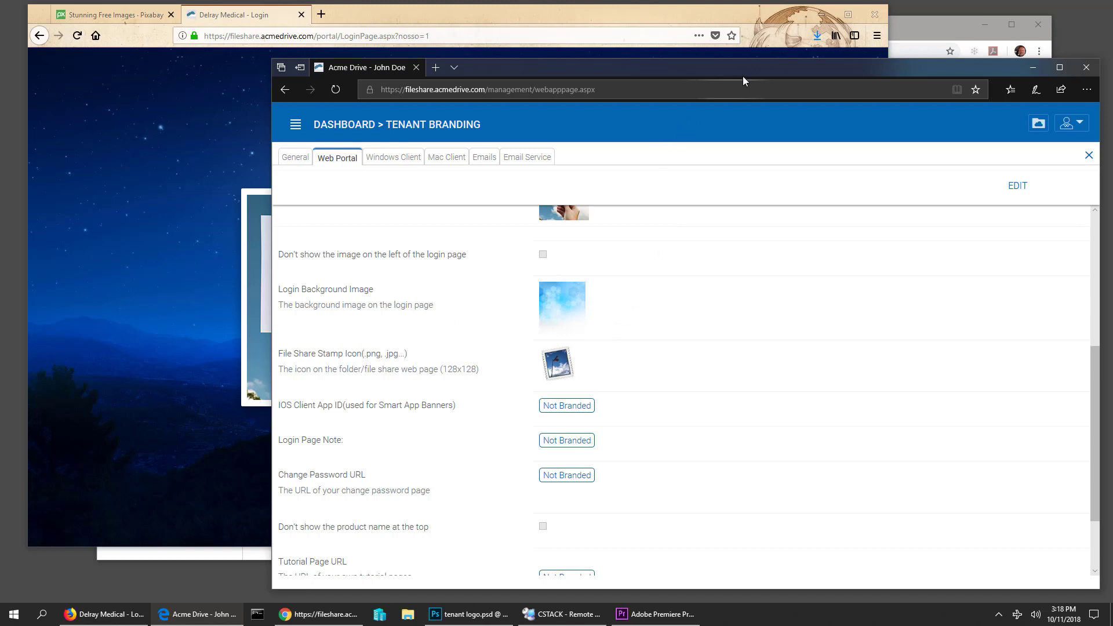
mouse_move(742, 76)
left_mouse_down()
mouse_move(708, 74)
mouse_move(736, 69)
mouse_move(744, 81)
left_mouse_up()
scroll(754, 400, "up", 5)
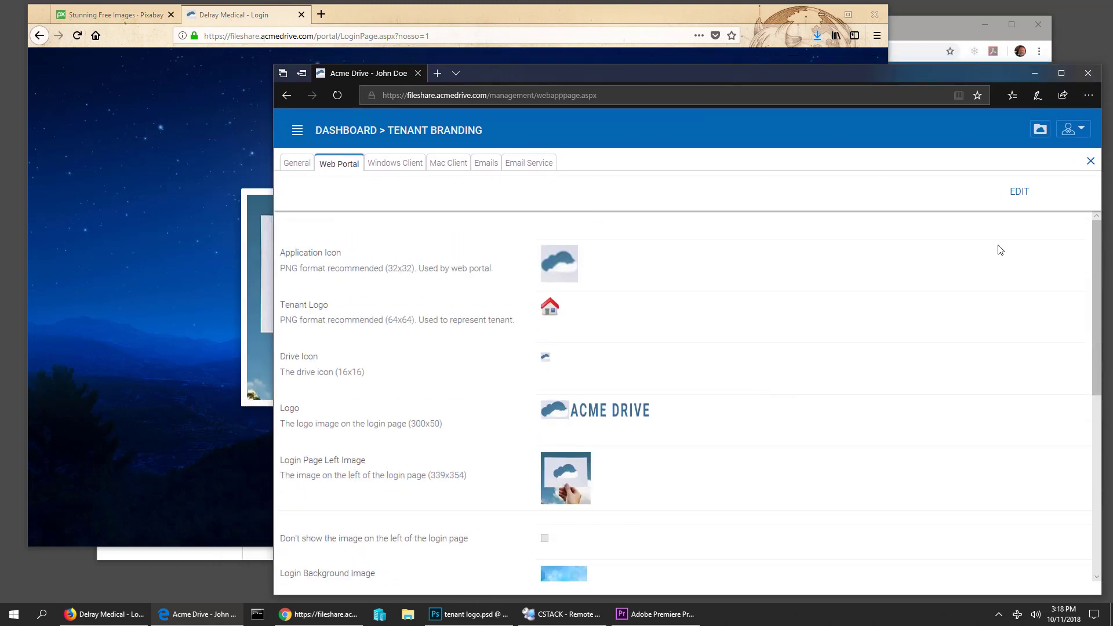
left_click(1020, 191)
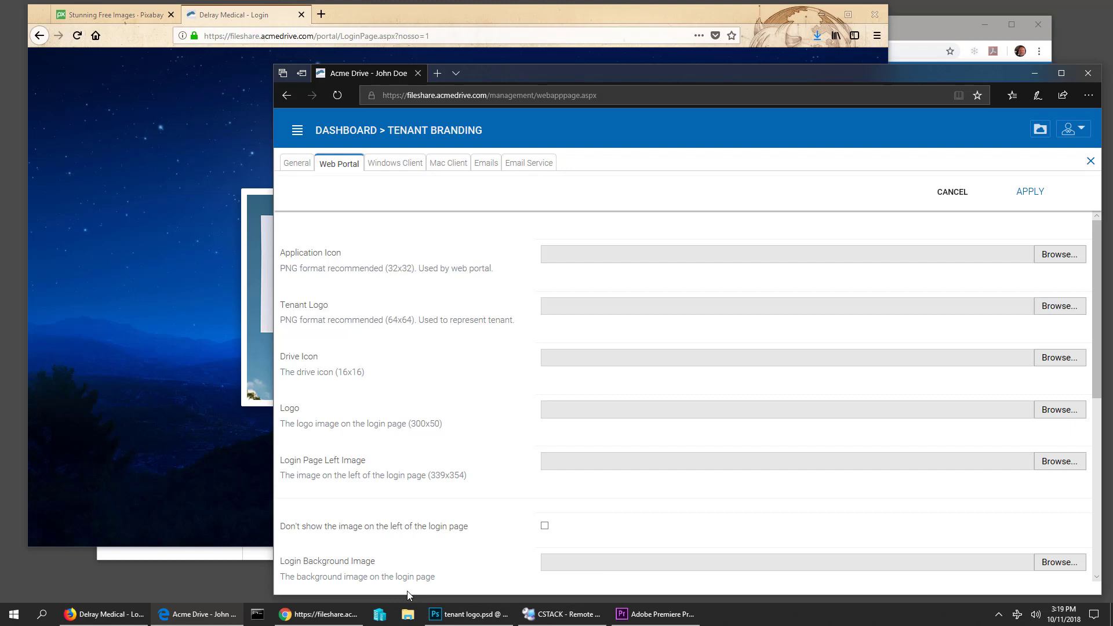
mouse_move(436, 618)
- Create a 300 × 50 px blank canvas in Photoshop for the login logo
left_click(458, 614)
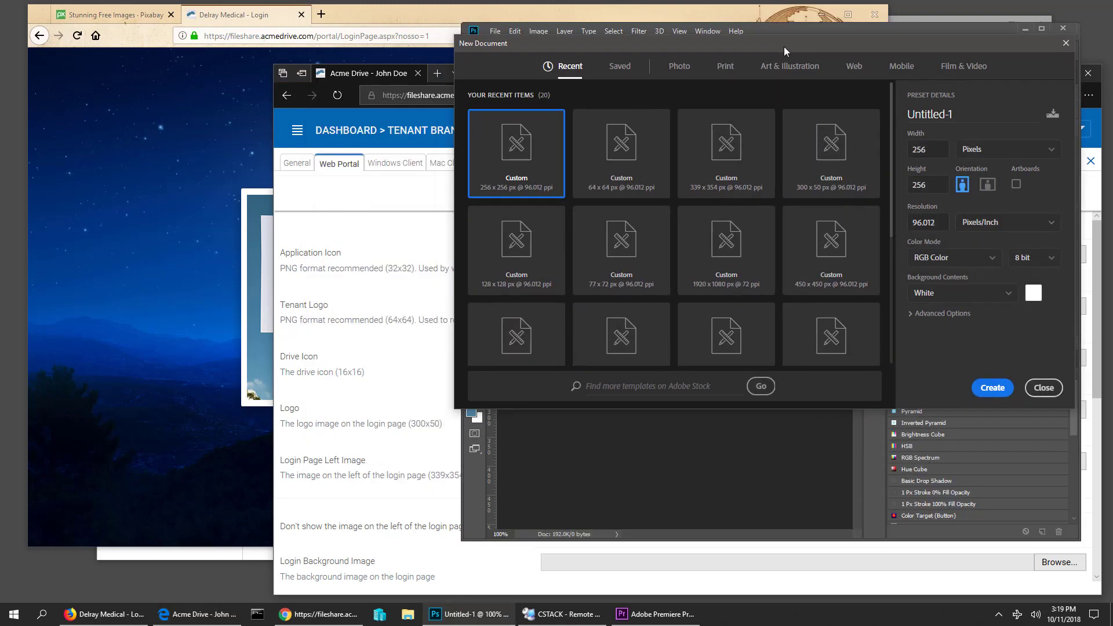
left_click_drag(931, 150, 880, 147)
type("300")
key("Tab")
type("50")
key("Return")
- Create a second blank canvas sized 339 × 354 px for the left image
right_click(753, 68)
left_click(765, 119)
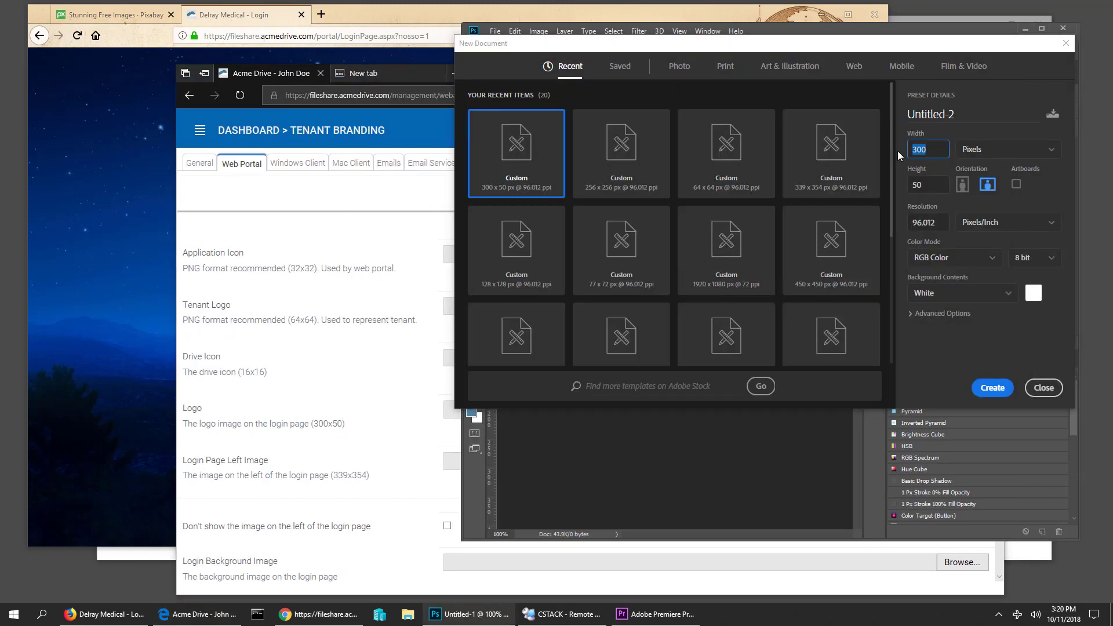
key("Tab")
type("354")
key("Return")
scroll(390, 489, "down", 3)
scroll(290, 458, "up", 1)
- Create a 1920 × 1080 background canvas from the preset
right_click(823, 69)
left_click(836, 118)
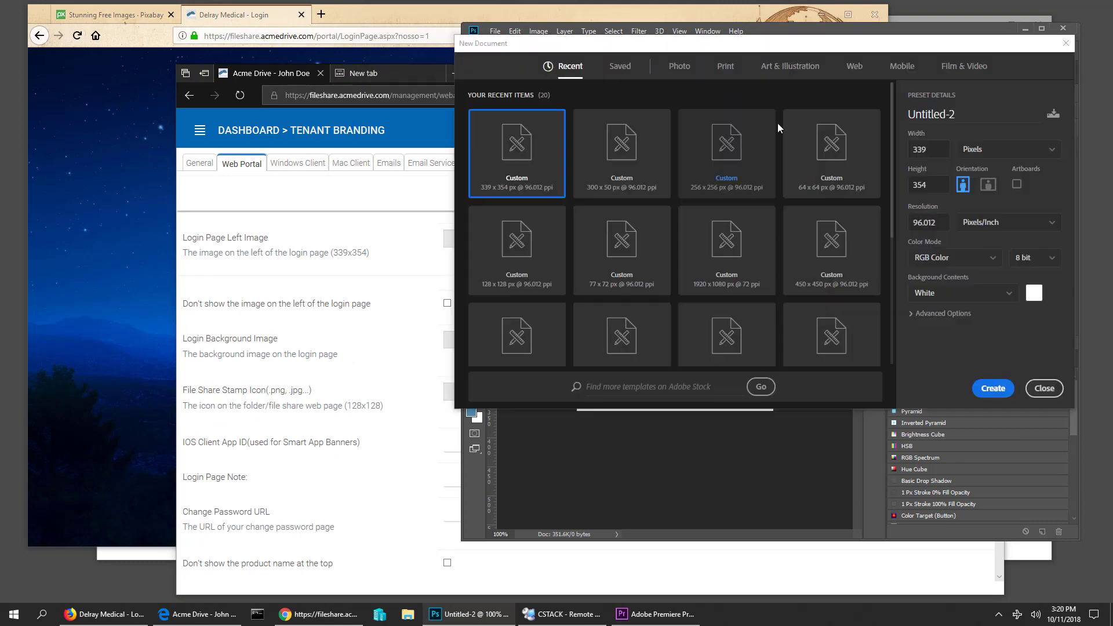
left_click(726, 249)
left_click(992, 388)
- Search Pixabay for 'medical' images and browse the results
left_click(110, 15)
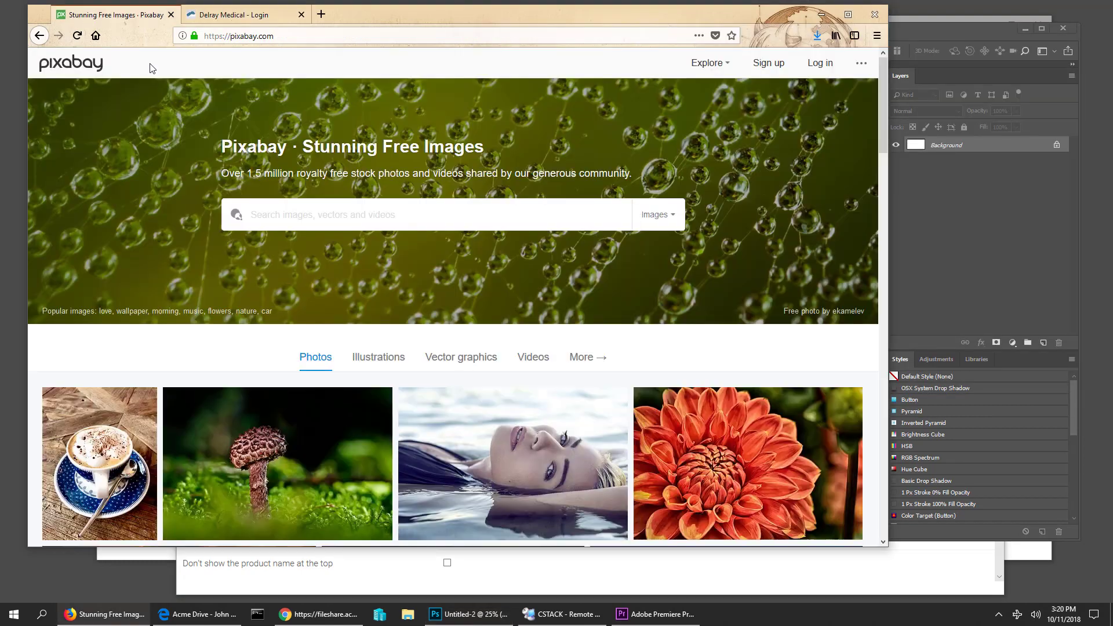
left_click(291, 214)
type("medical")
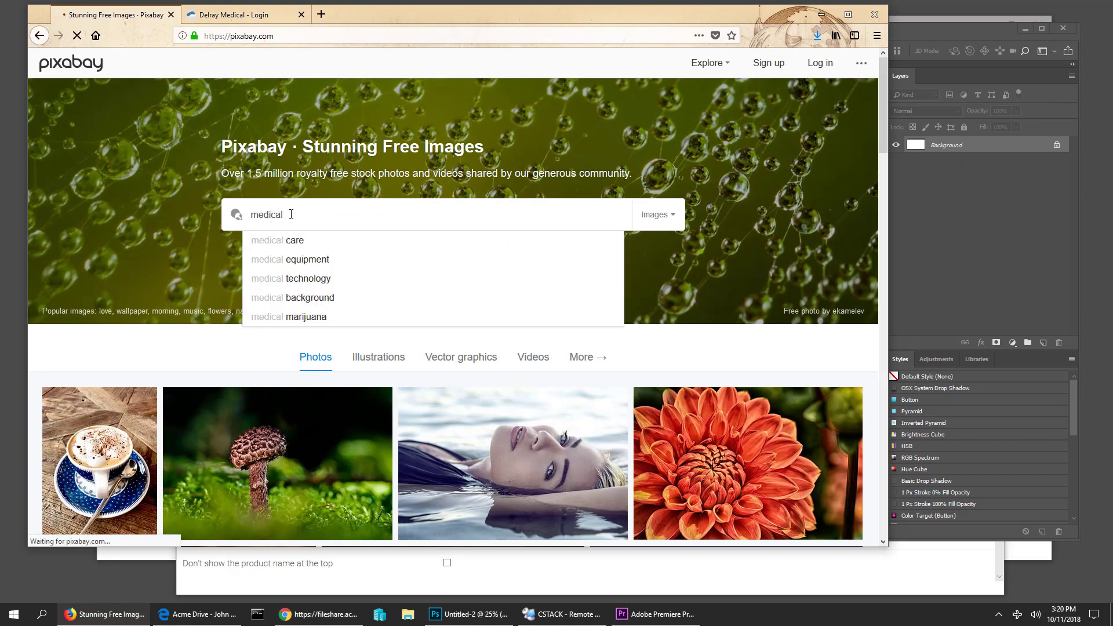
key("Return")
scroll(507, 429, "down", 10)
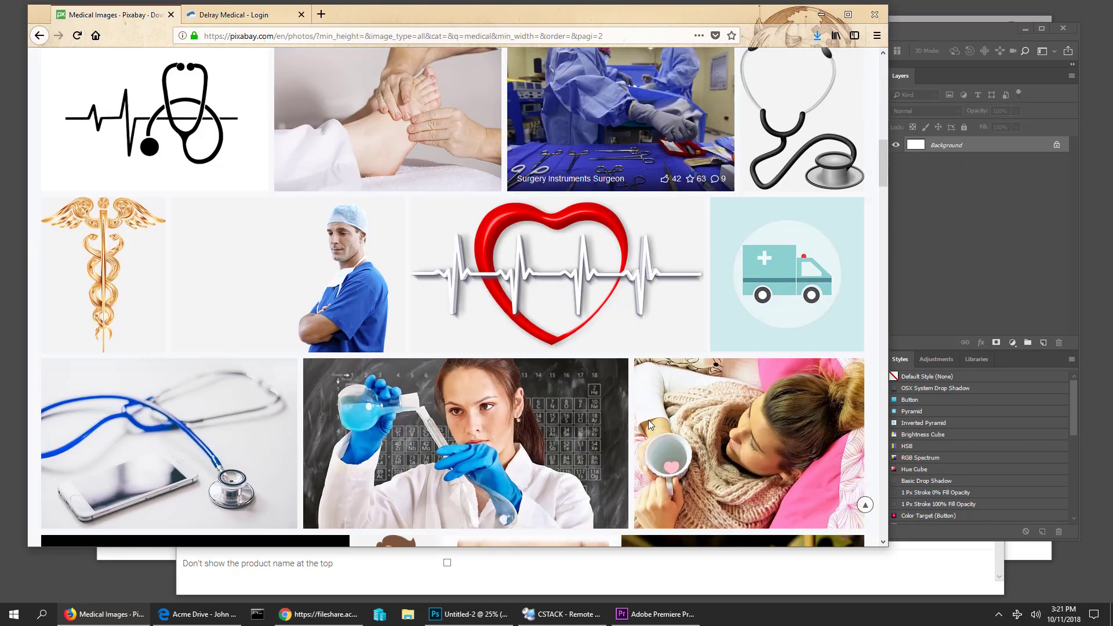
scroll(648, 419, "down", 6)
scroll(633, 410, "down", 9)
scroll(695, 348, "up", 4)
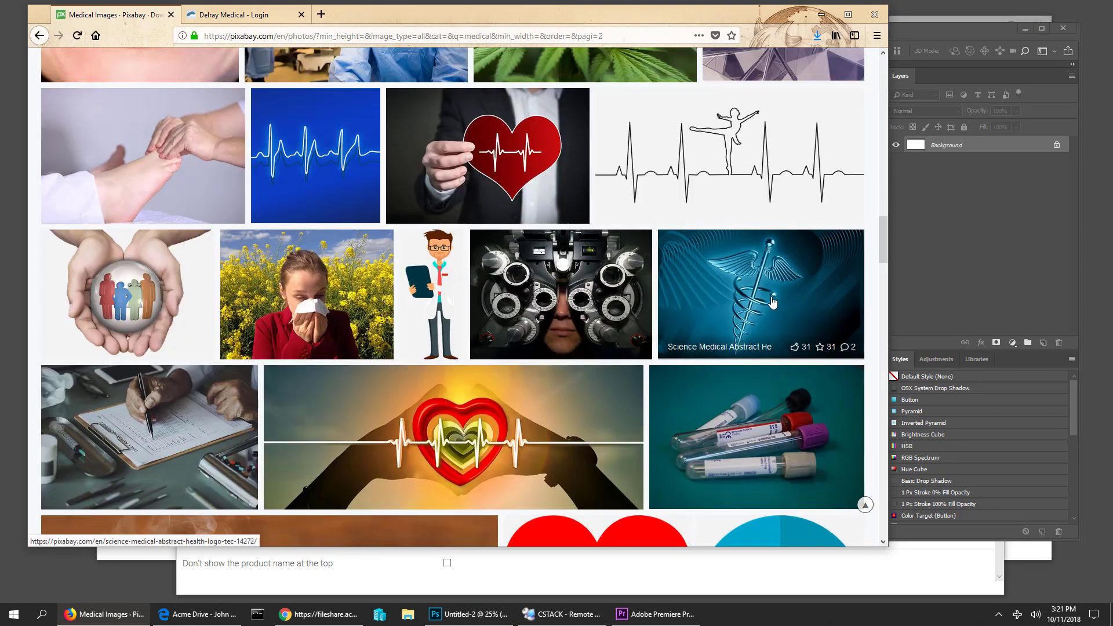
- Download the blue caduceus image as a 640×400 JPG and open it in Photoshop
left_click(770, 303)
left_click(373, 290)
left_click(341, 267)
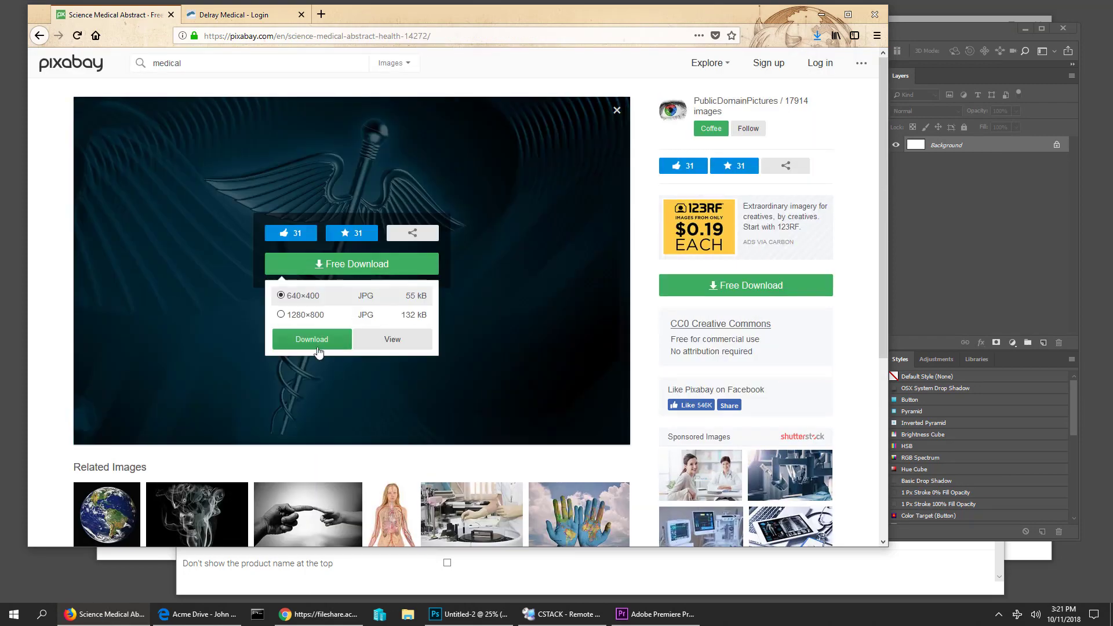
left_click(316, 344)
left_click(542, 367)
left_click(818, 36)
left_click(815, 67)
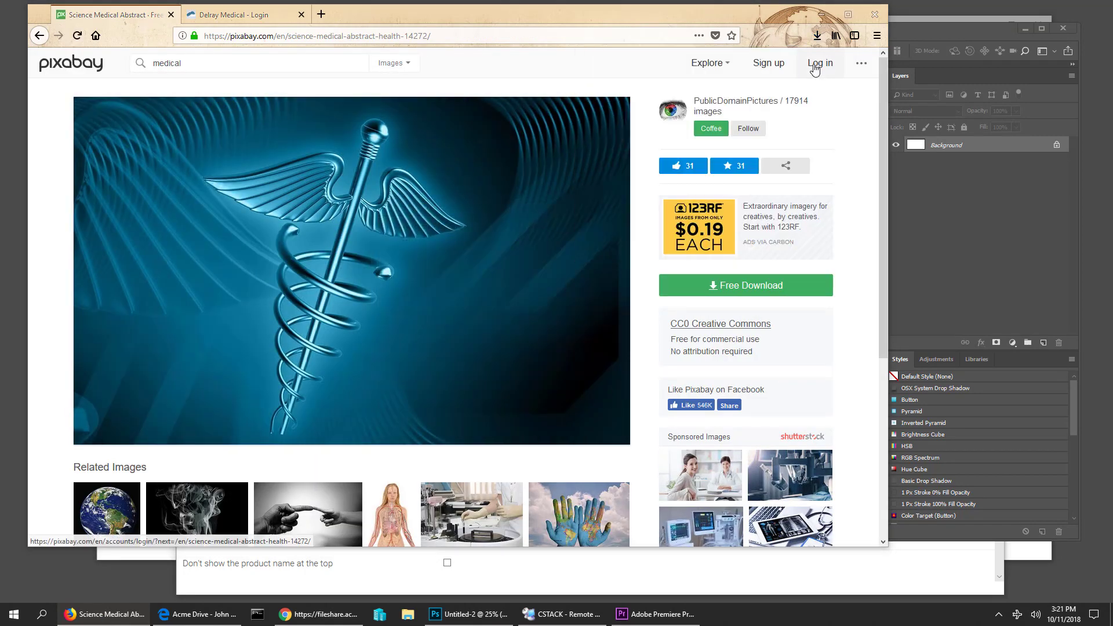
left_click_drag(0, 580, 848, 69)
left_click(272, 369)
- Download the heart icon as a 1276×1280 PNG and place it on Untitled-1 scaled down
key("alt+Left")
left_click(410, 348)
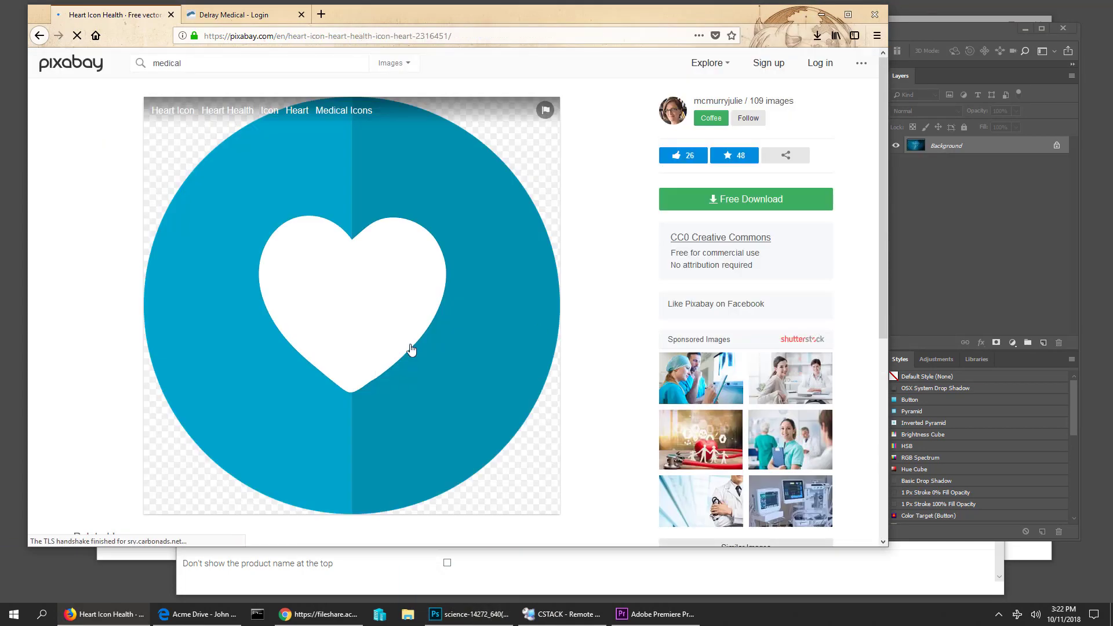
left_click(484, 371)
left_click(317, 297)
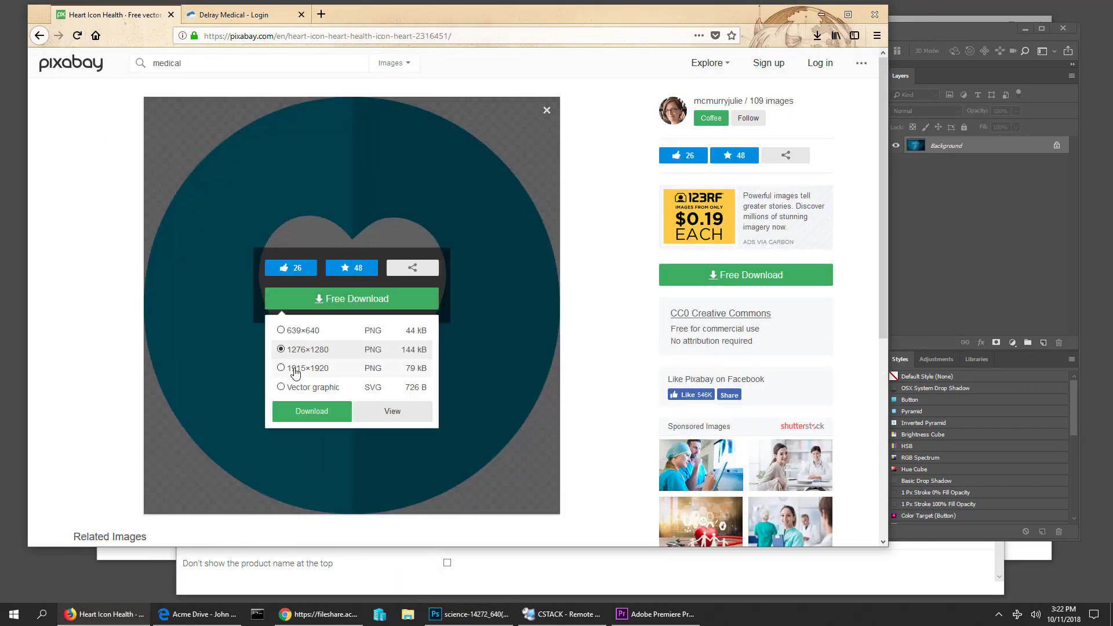
left_click(310, 412)
left_click(393, 356)
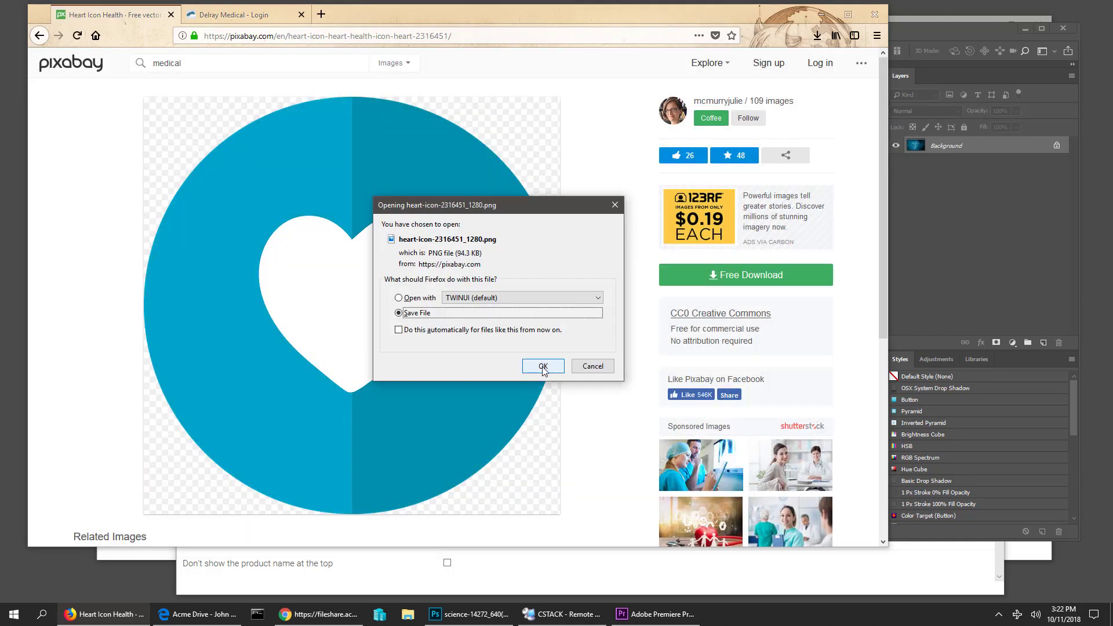
left_click(543, 368)
left_click_drag(732, 362, 769, 405)
- Shrink the heart to fit the canvas, delete the white Background layer and add a drop shadow
scroll(674, 308, "up", 5)
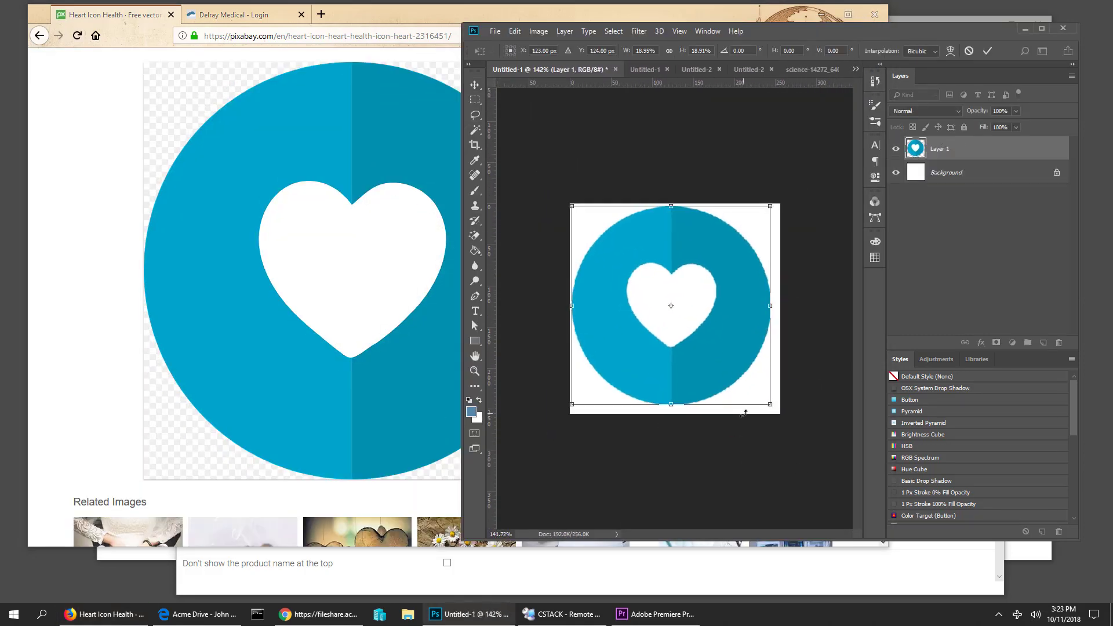
key("Return")
left_click_drag(946, 172, 1059, 341)
left_click(981, 343)
left_click(996, 463)
left_click(1038, 49)
- Save the heart as logo.psd in a new 'delray medical icons' folder
key("ctrl+s")
left_click(545, 69)
type("delray medical icons")
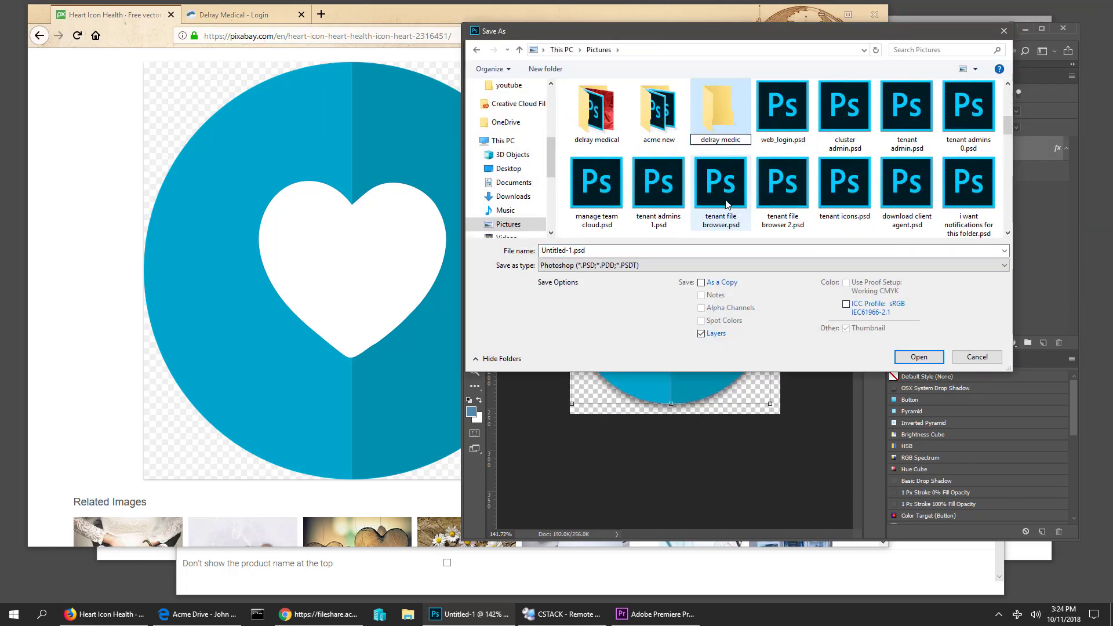
key("Return")
double_click(720, 110)
left_click(651, 250)
type("logo")
key("Return")
- Export the heart via Save for Web as logo128, logo64 and logo32 PNGs
key("ctrl+alt+shift+s")
key("ctrl+alt+shift+s")
type("logo128")
key("Return")
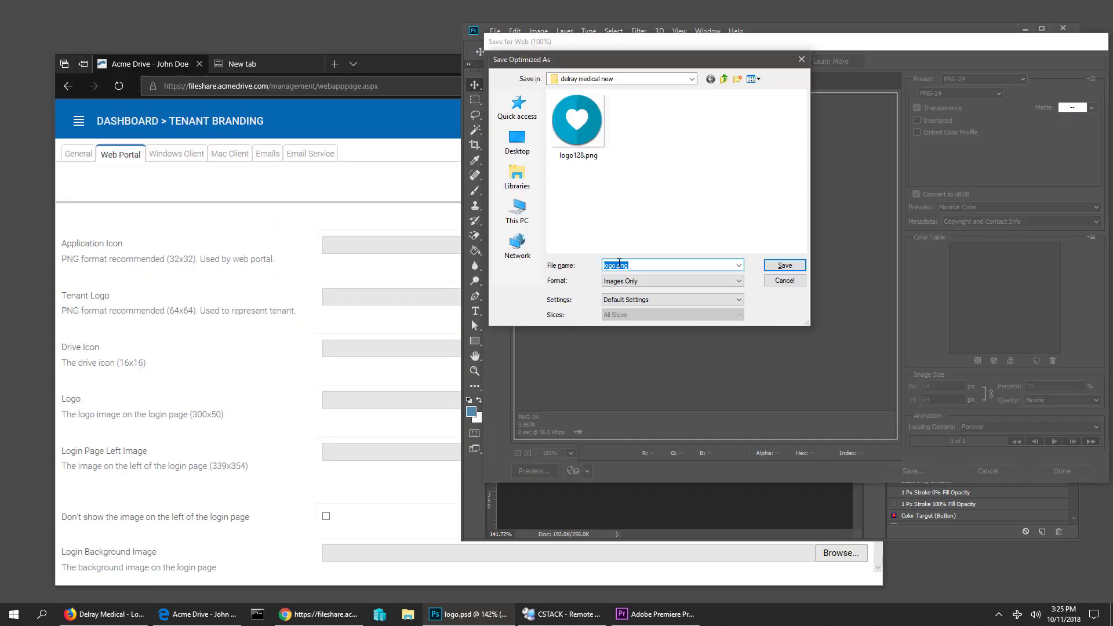
type("logo64")
key("Return")
type("logo32")
key("Return")
- Place a scaled-down heart at the left end and type 'DELRAY MEDICAL' beside it
mouse_move(670, 304)
left_mouse_down()
mouse_move(724, 322)
mouse_move(634, 325)
left_mouse_up()
key("Return")
left_click_drag(946, 178, 1058, 343)
key("t")
left_click_drag(585, 259, 783, 322)
type("DELRAY MEDICAL")
- Position and stretch the DELRAY MEDICAL text beside the heart and colour it teal
left_click_drag(462, 290, 313, 290)
left_click(876, 145)
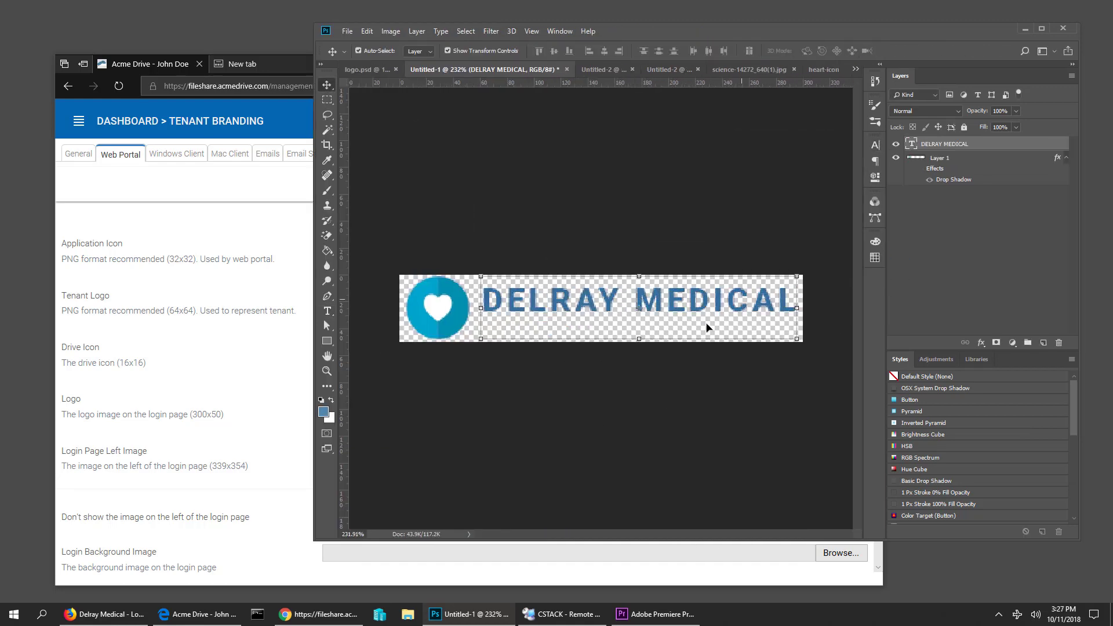
left_click_drag(639, 339, 638, 379)
key("Return")
left_click(875, 145)
left_click(845, 208)
- Save the wide logo as 'logo wide' and export it as a PNG
left_click(954, 345)
key("ctrl+s")
type("LOGlogo wide")
key("Return")
key("ctrl+alt+shift+s")
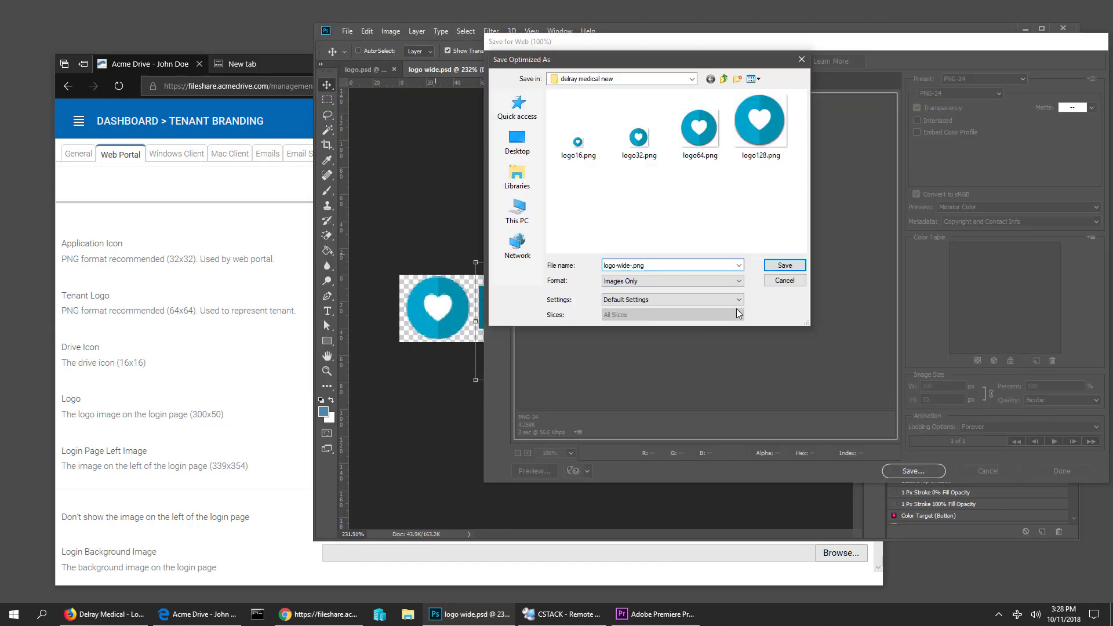
key("Return")
- Place the caduceus image on a new canvas and save it as 'login page left'
left_click_drag(954, 172, 1059, 342)
key("ctrl+s")
type("login page left")
key("Return")
key("ctrl+alt+shift+s")
key("Return")
left_click(662, 69)
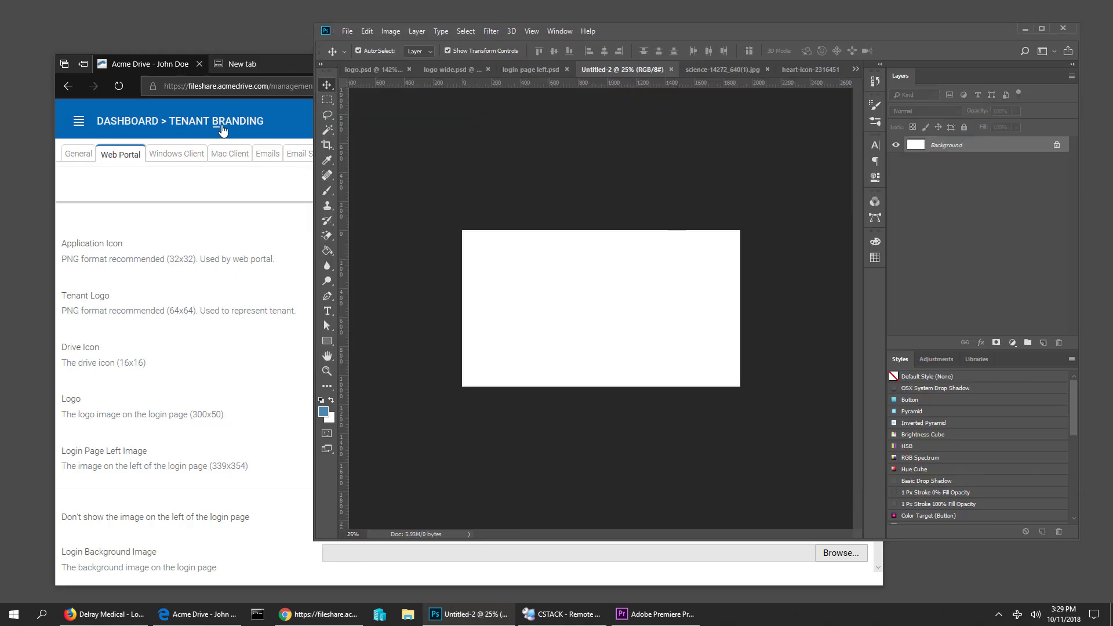
- Place the red Pixabay blood-cell image from the browser into the Untitled-2 canvas
left_click(104, 615)
left_click(113, 14)
scroll(514, 356, "down", 10)
left_click(514, 355)
key("Return")
- Save the blood-cell document as 'login background image'
key("ctrl+s")
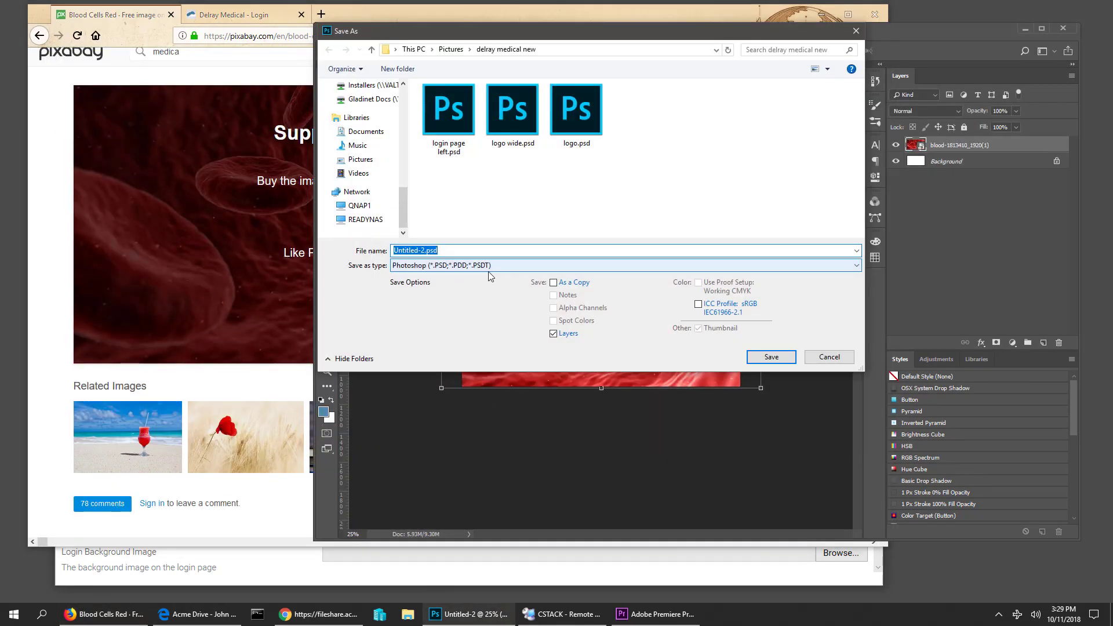
key("alt+Tab")
key("alt+Tab")
type("login background image")
key("Return")
key("ctrl+alt+shift+s")
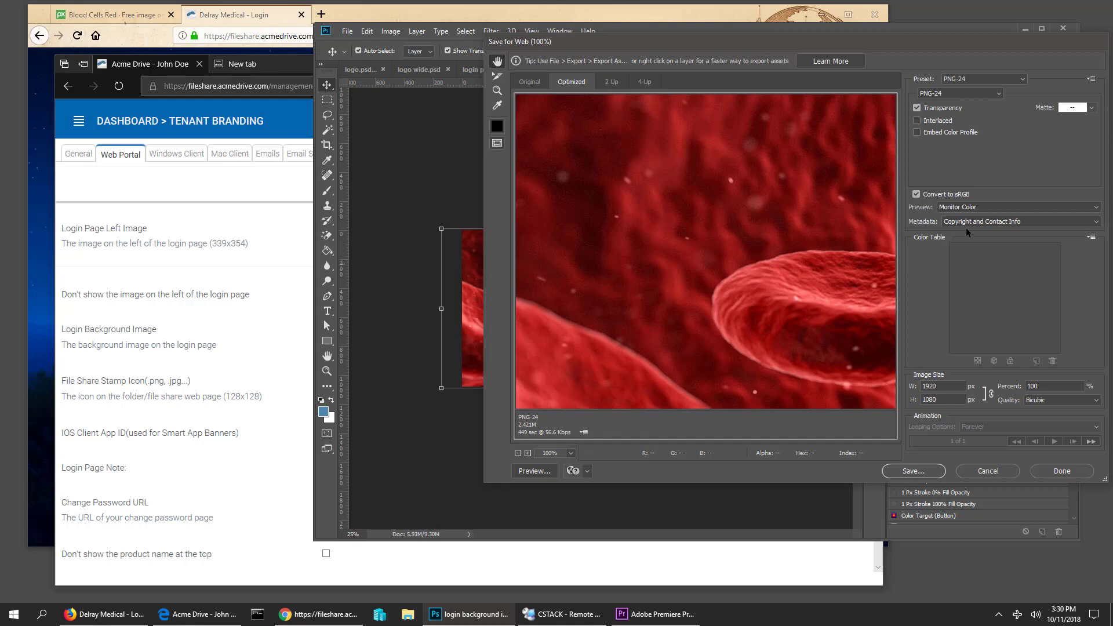
- Set the web export preset to JPEG Medium and save it as login-background-image.jpg
left_click(989, 79)
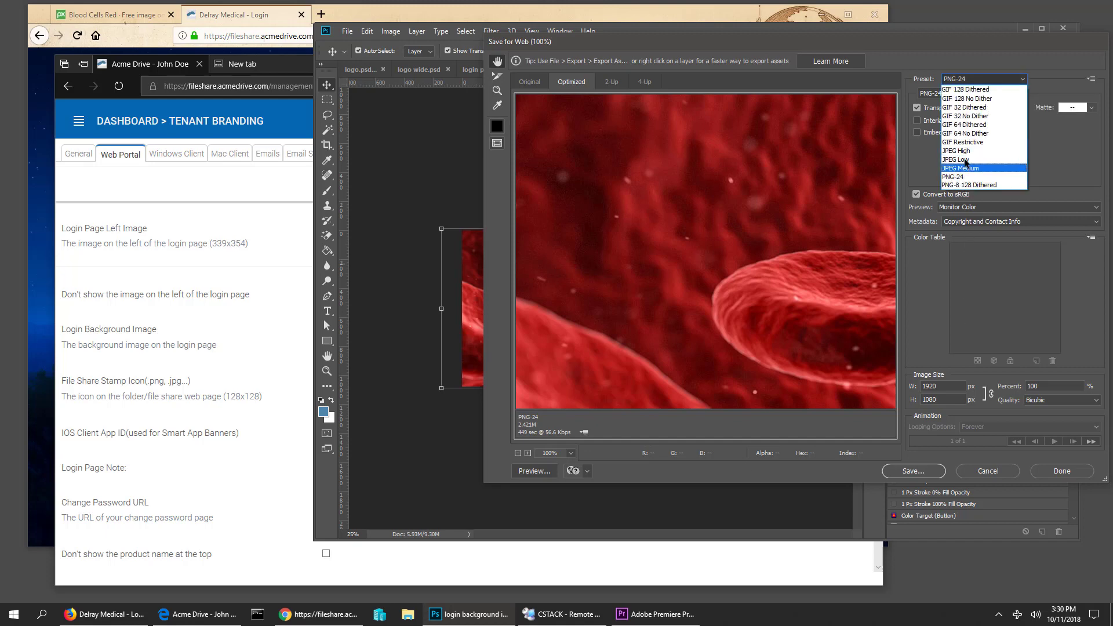
left_click(963, 160)
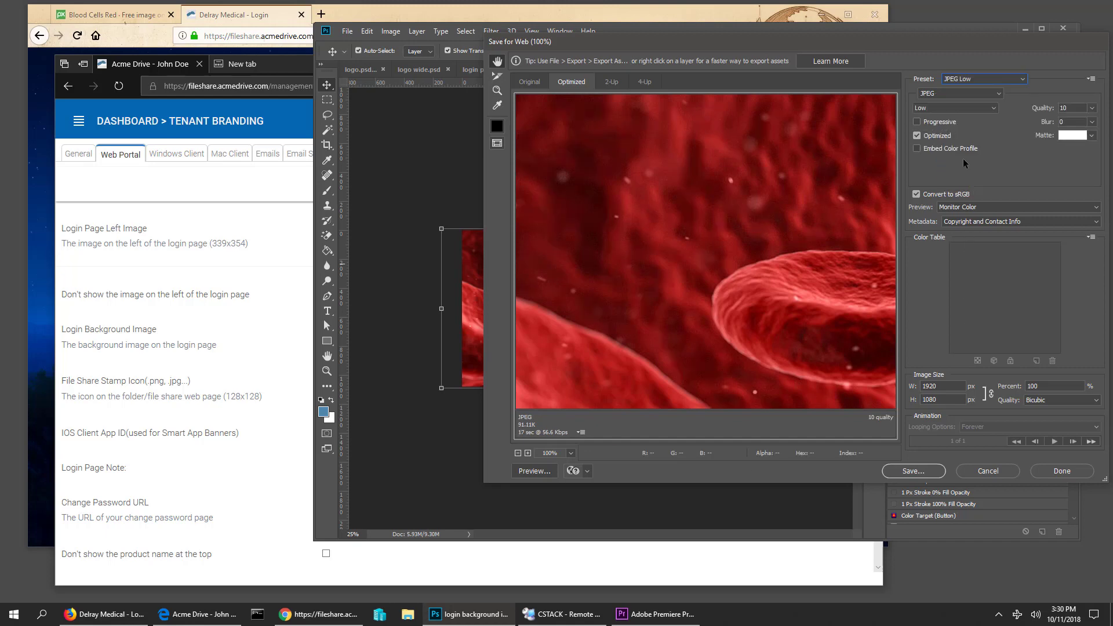
left_click(975, 80)
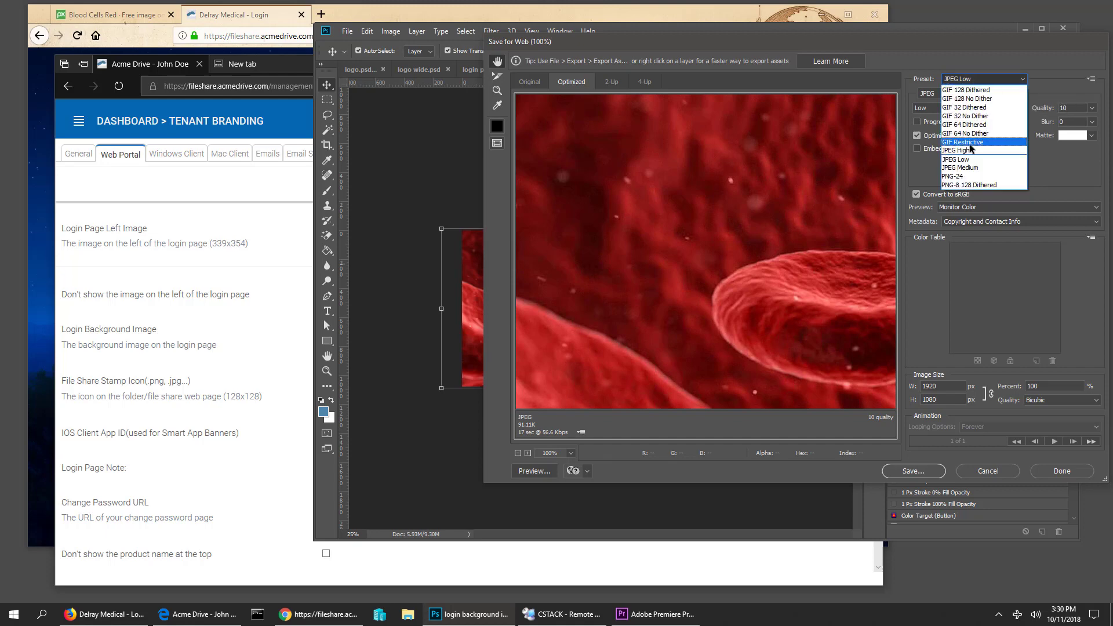
left_click(969, 168)
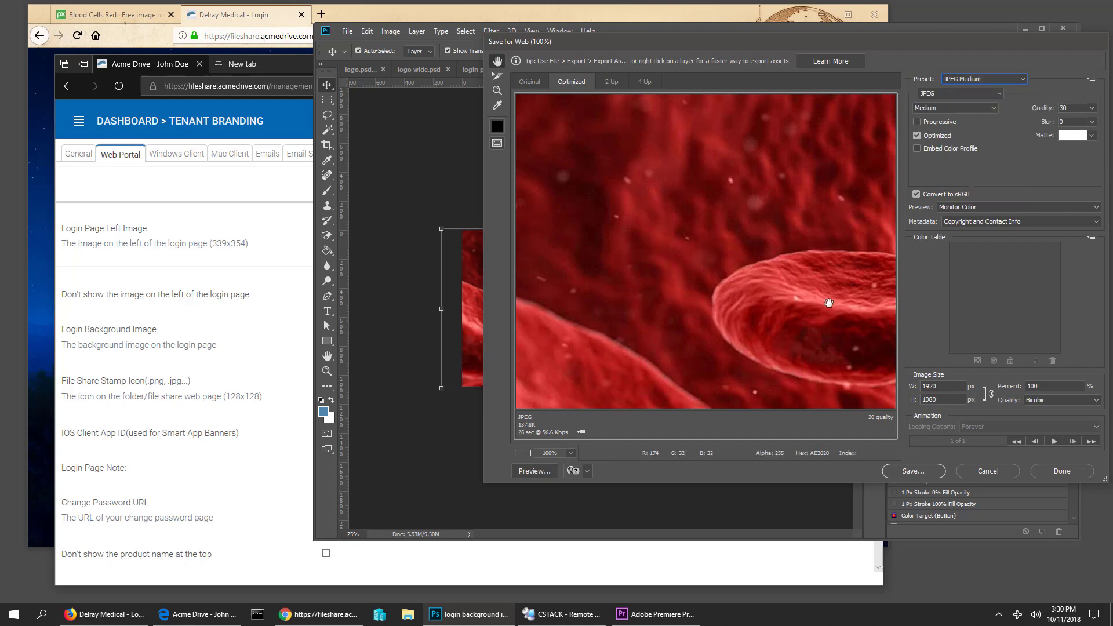
left_click_drag(829, 301, 847, 221)
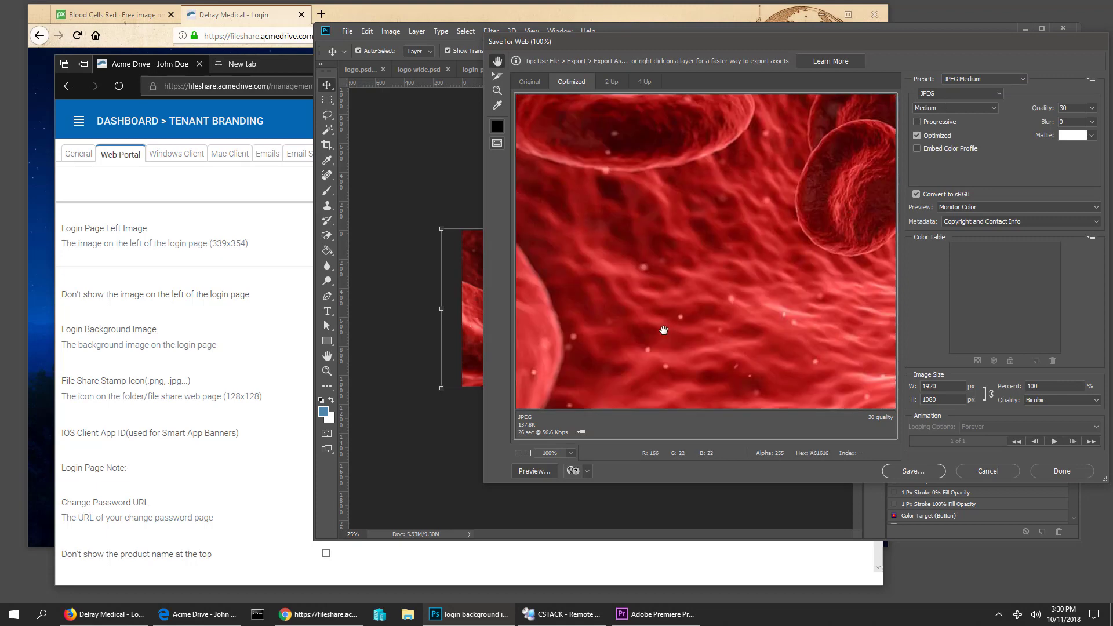
left_click_drag(663, 328, 723, 291)
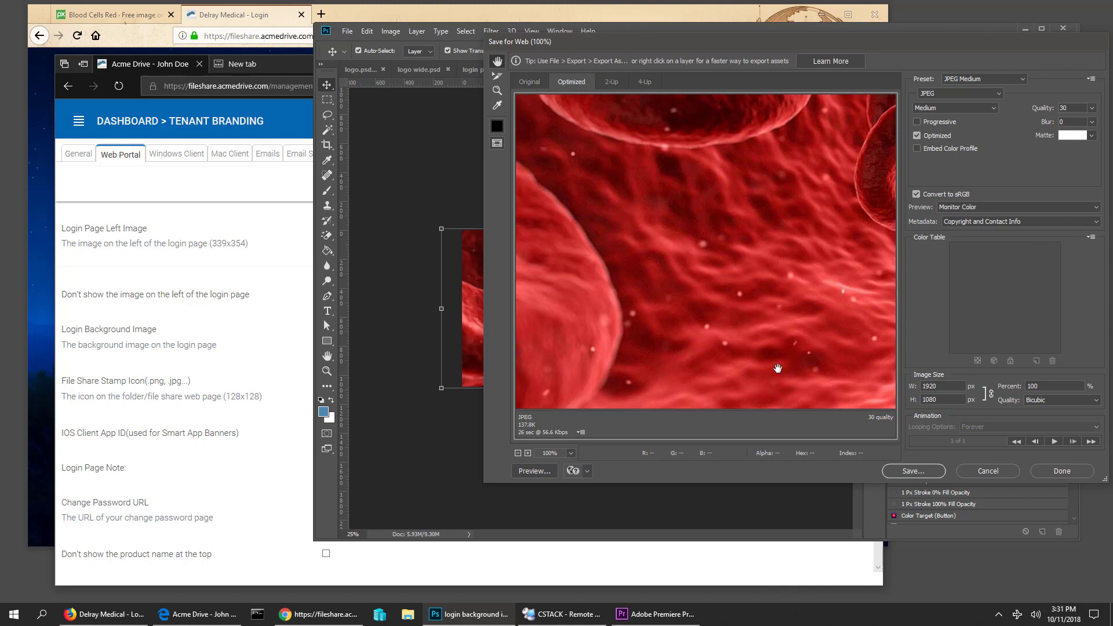
left_click(908, 471)
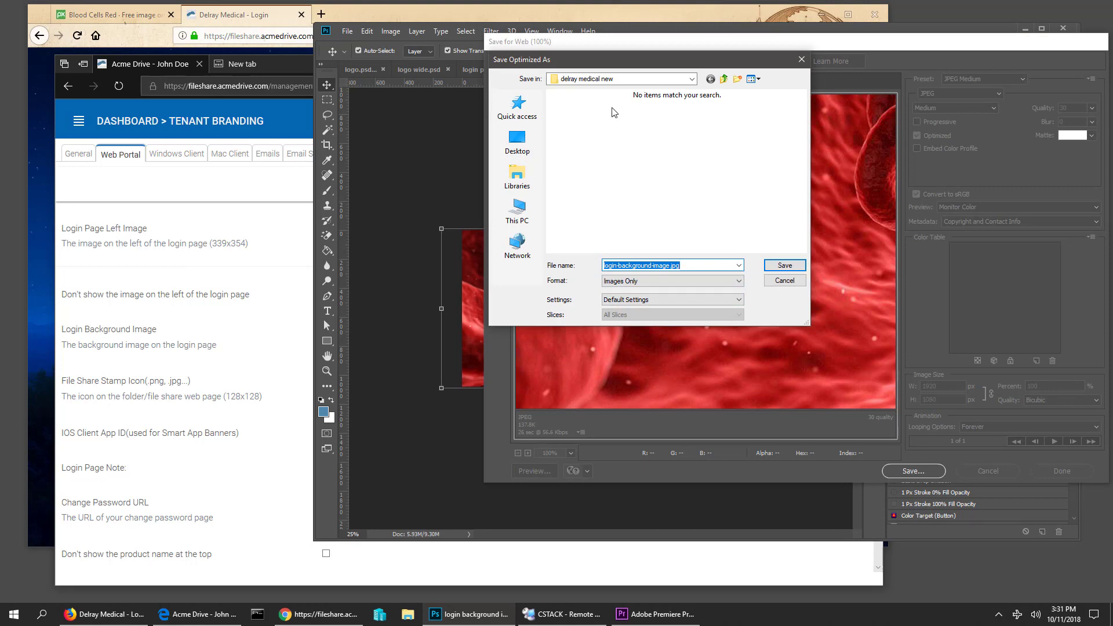
left_click(784, 265)
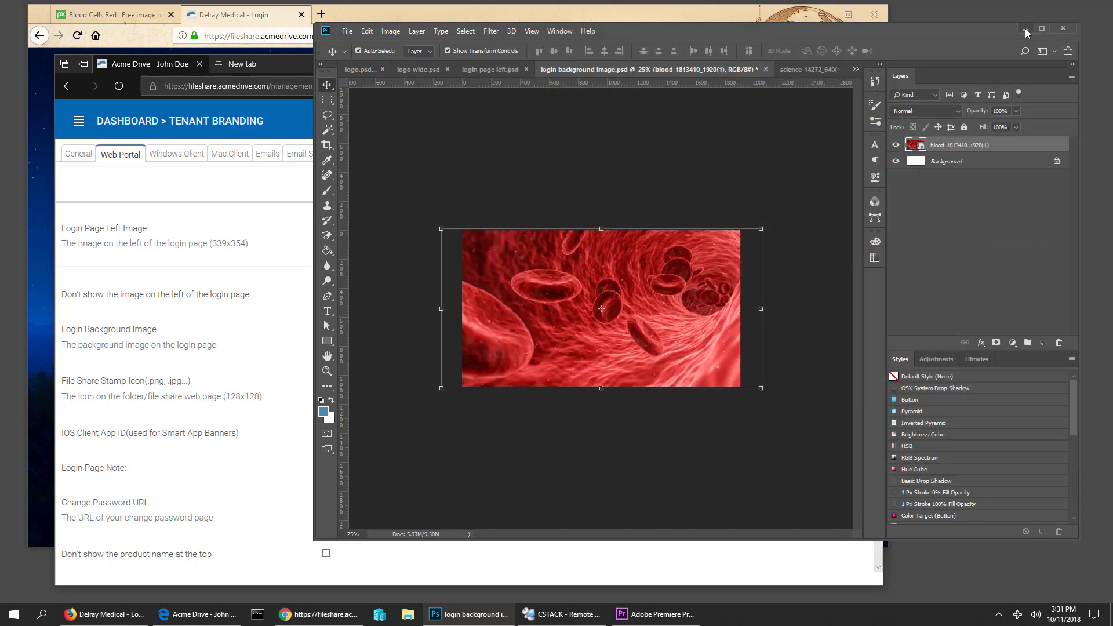
- Set the Application Icon to logo32.png from the delray medical new folder
left_click(1025, 29)
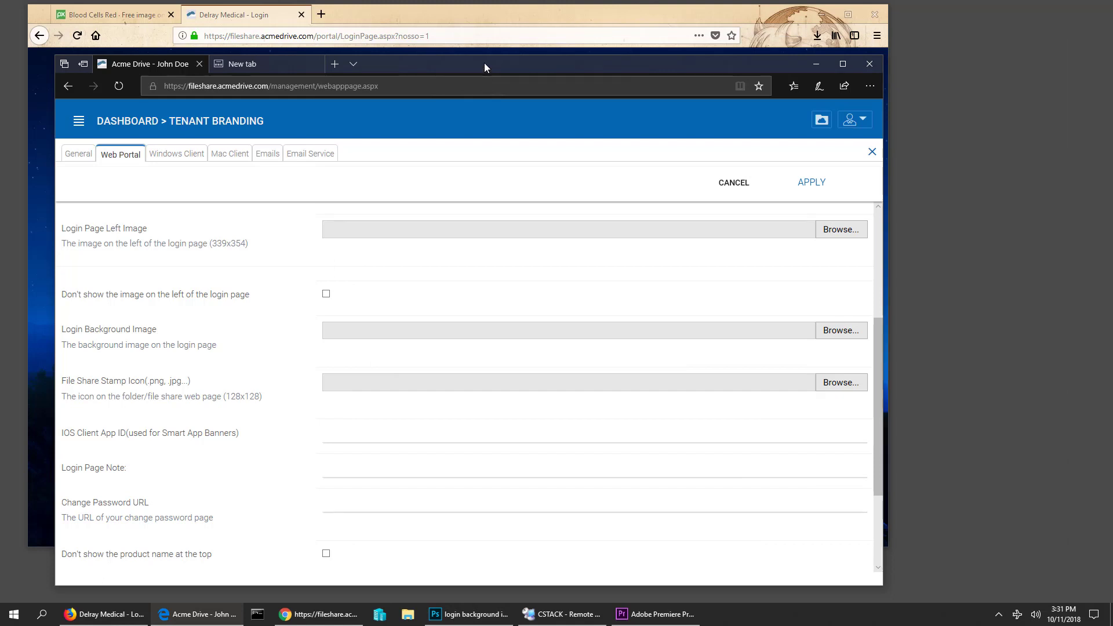
left_click_drag(485, 63, 631, 55)
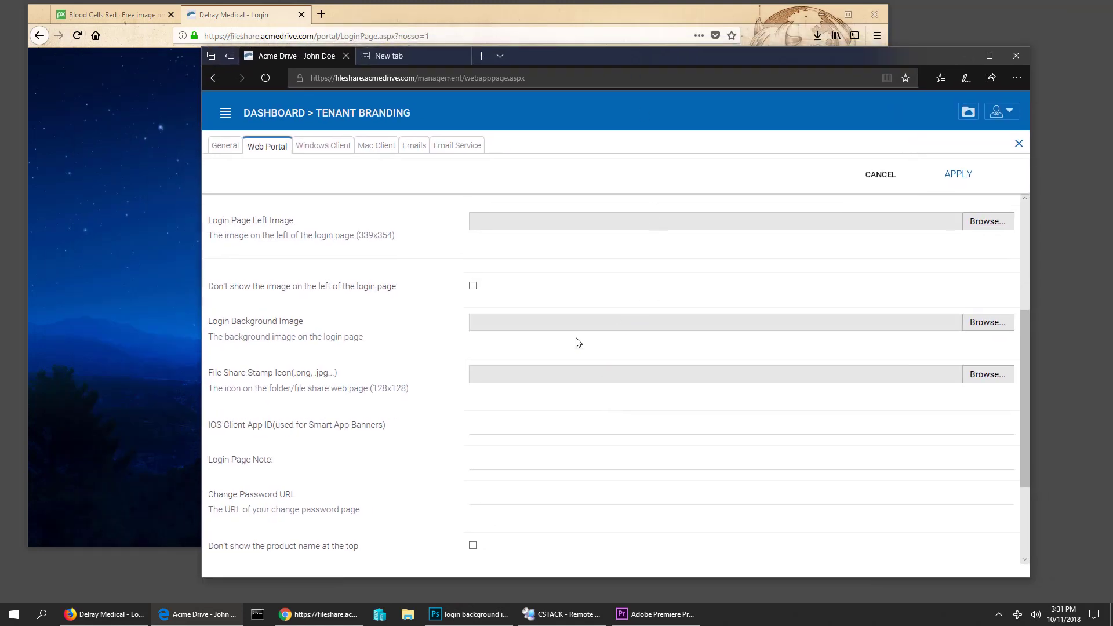
scroll(578, 342, "up", 4)
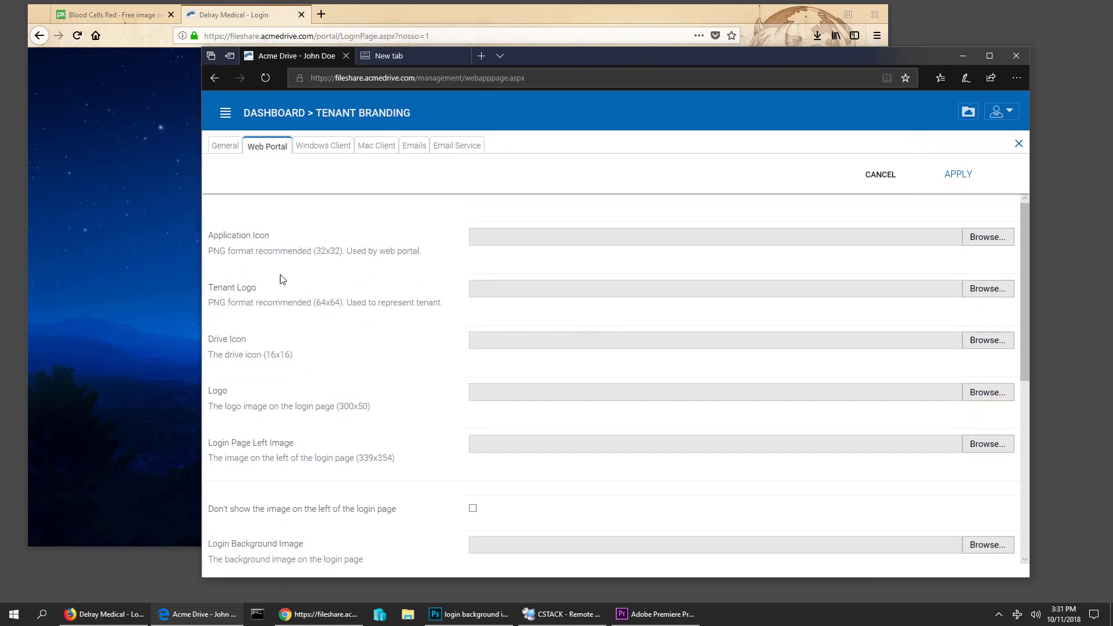
left_click(991, 240)
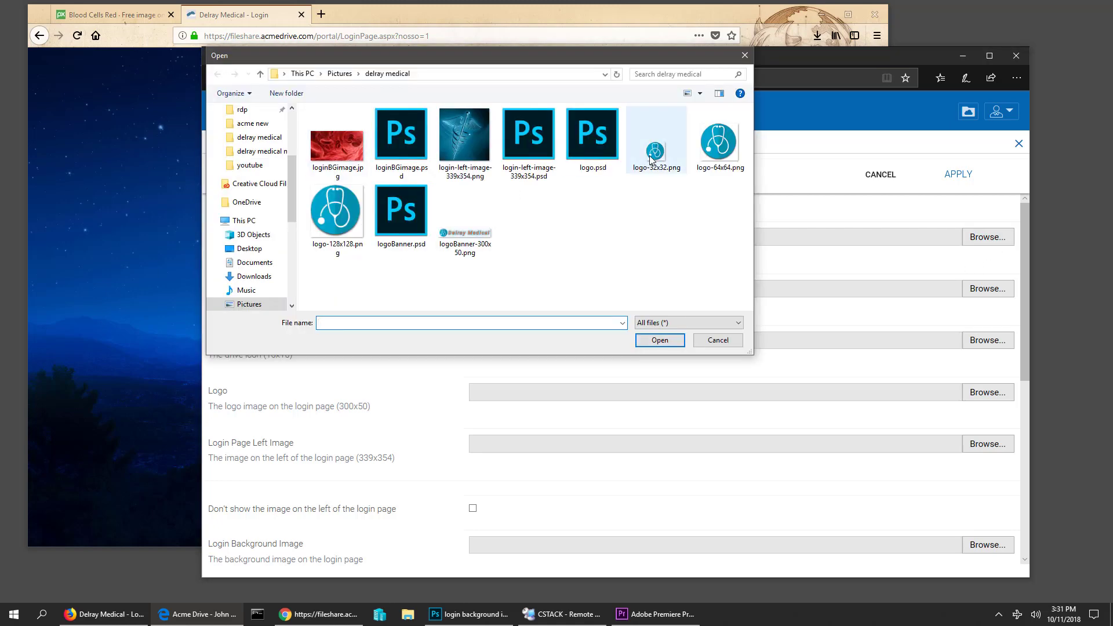
left_click(653, 152)
left_click(343, 75)
left_click(732, 339)
left_click(987, 238)
left_click(340, 74)
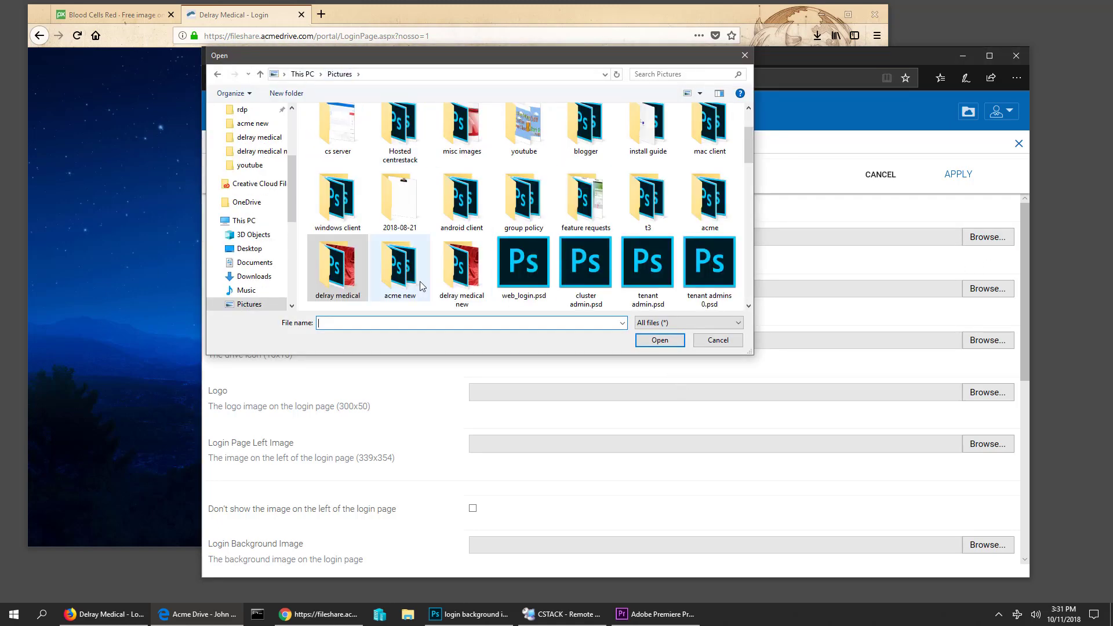
double_click(462, 267)
double_click(337, 229)
- Set Tenant Logo to logo64.png, Drive Icon to logo16.png and Logo to logo-wide-300x50.png
left_click(987, 288)
left_click_drag(406, 58, 643, 76)
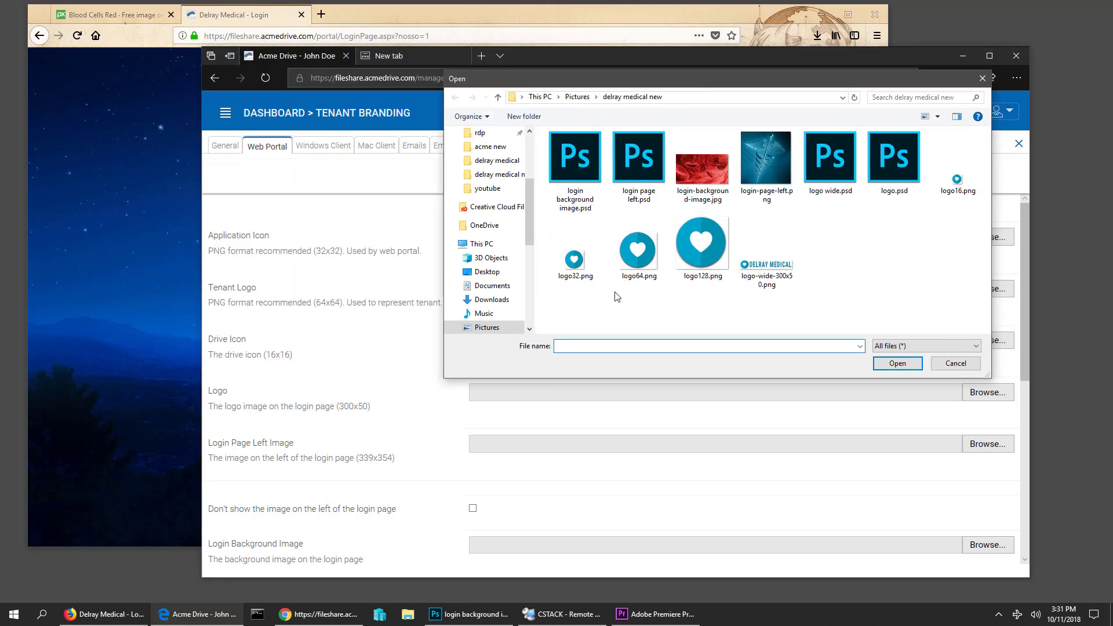
double_click(638, 250)
left_click(988, 341)
left_click(956, 180)
left_click(897, 363)
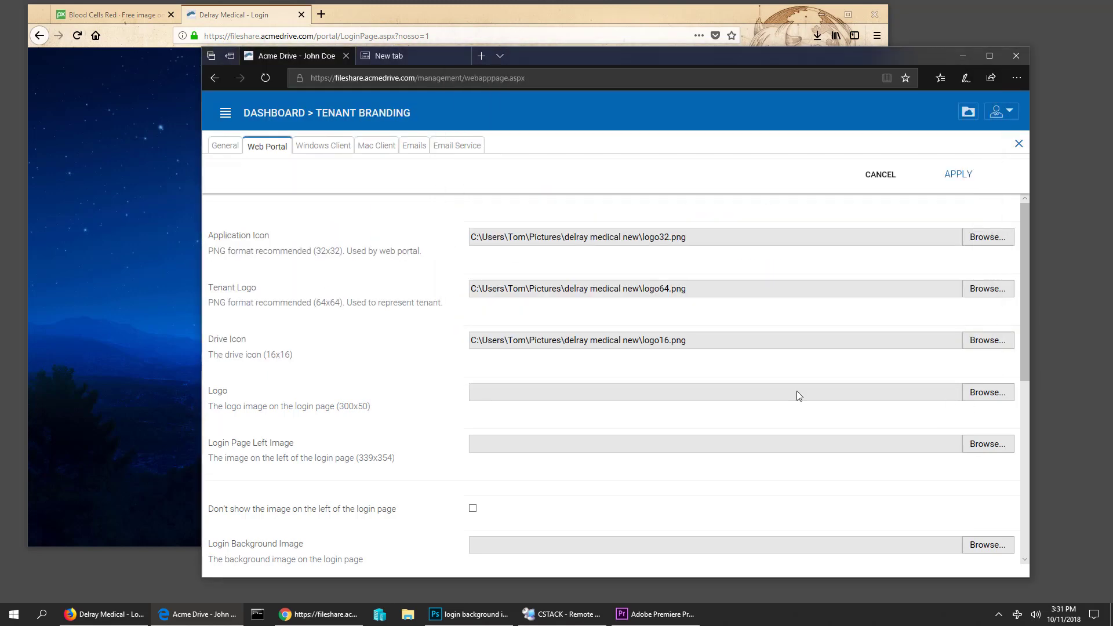
left_click(988, 392)
double_click(766, 255)
- Set the Login Page Left Image to login-page-left.png and the background to login-background-image.jpg
left_click(988, 332)
left_click(774, 171)
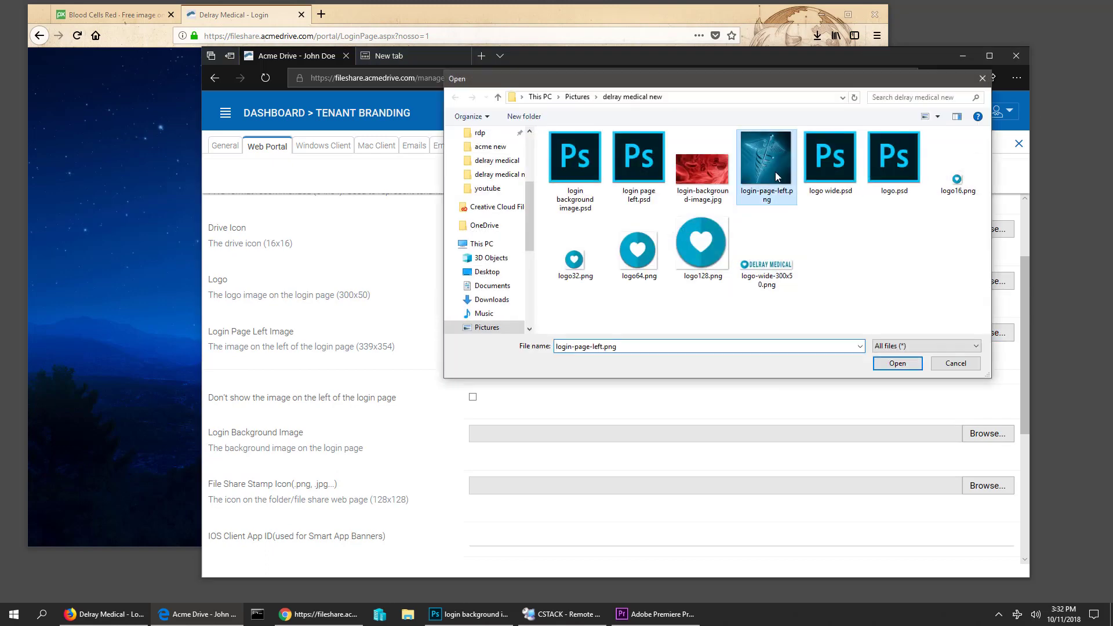
double_click(774, 171)
scroll(429, 406, "down", 2)
left_click(988, 323)
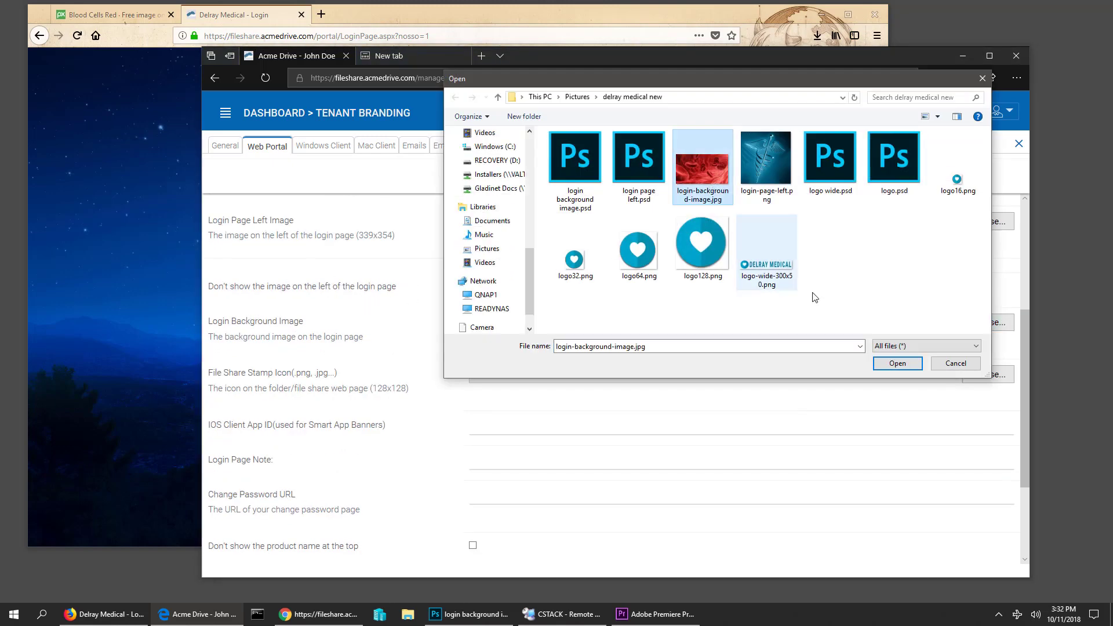
double_click(721, 165)
scroll(845, 292, "down", 3)
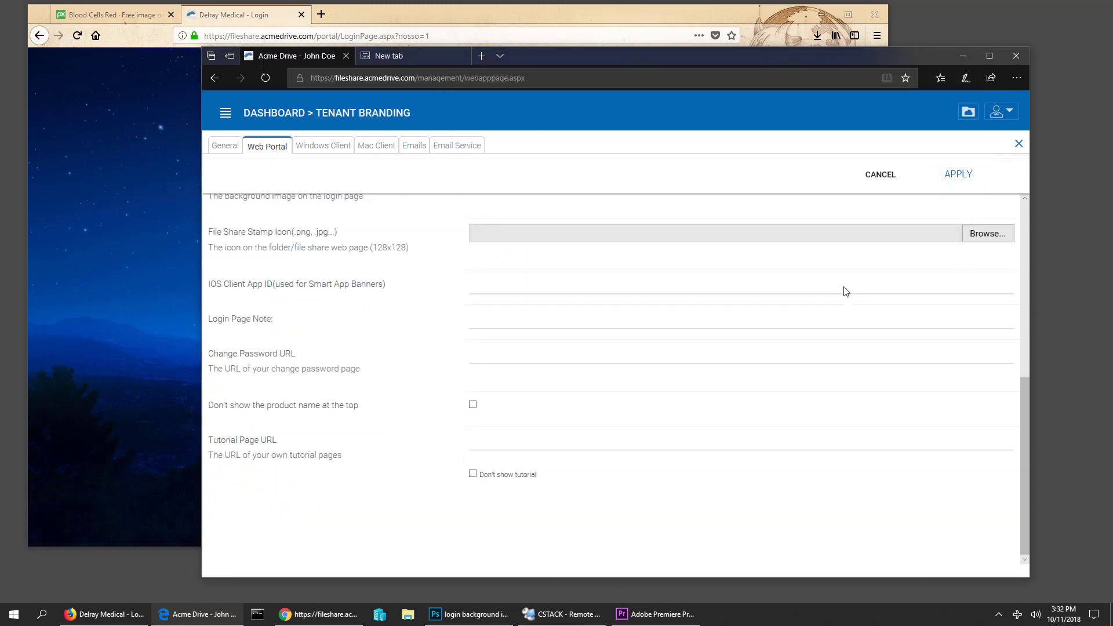
scroll(846, 291, "up", 7)
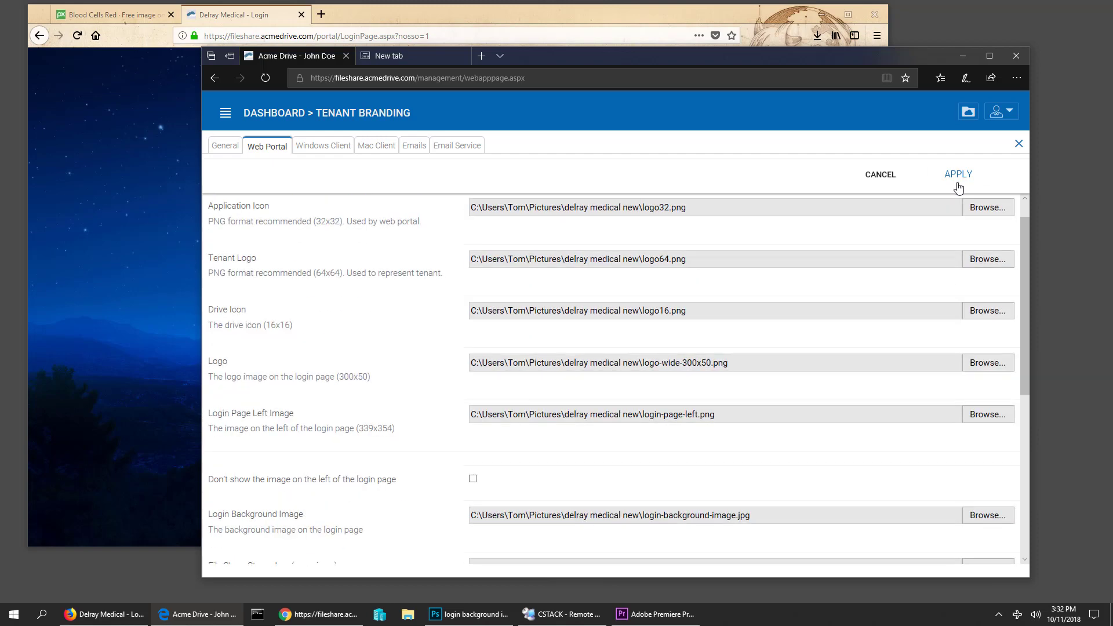
- Apply the Tenant Branding changes and bring the Delray Medical - Login window forward
left_click(958, 175)
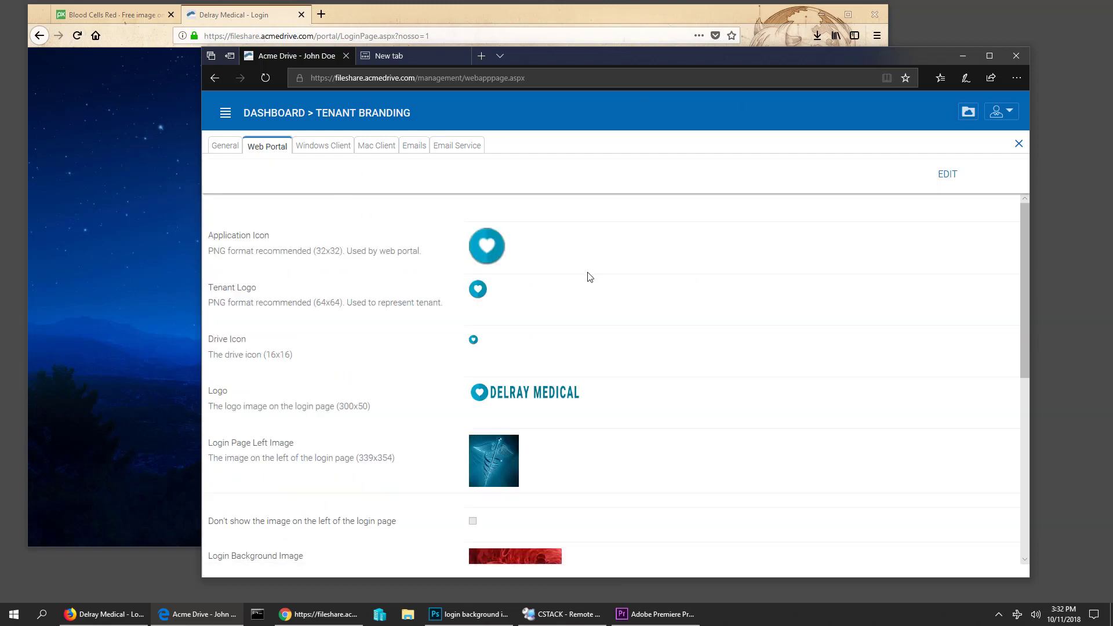
left_click(228, 16)
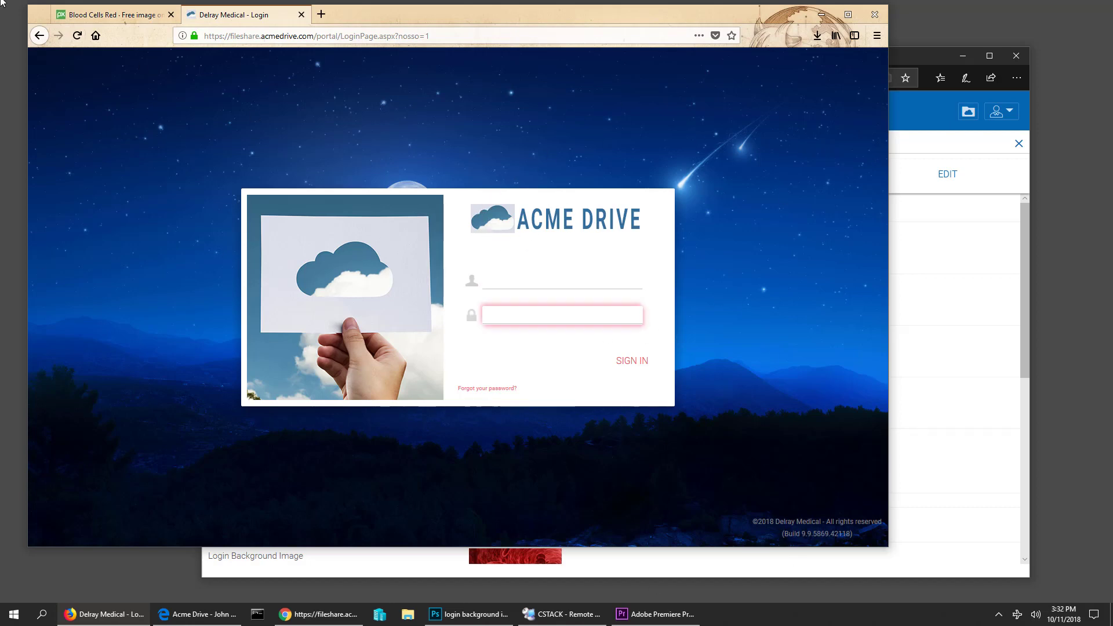
- Reload the login page to display the Delray Medical branding
left_click(77, 37)
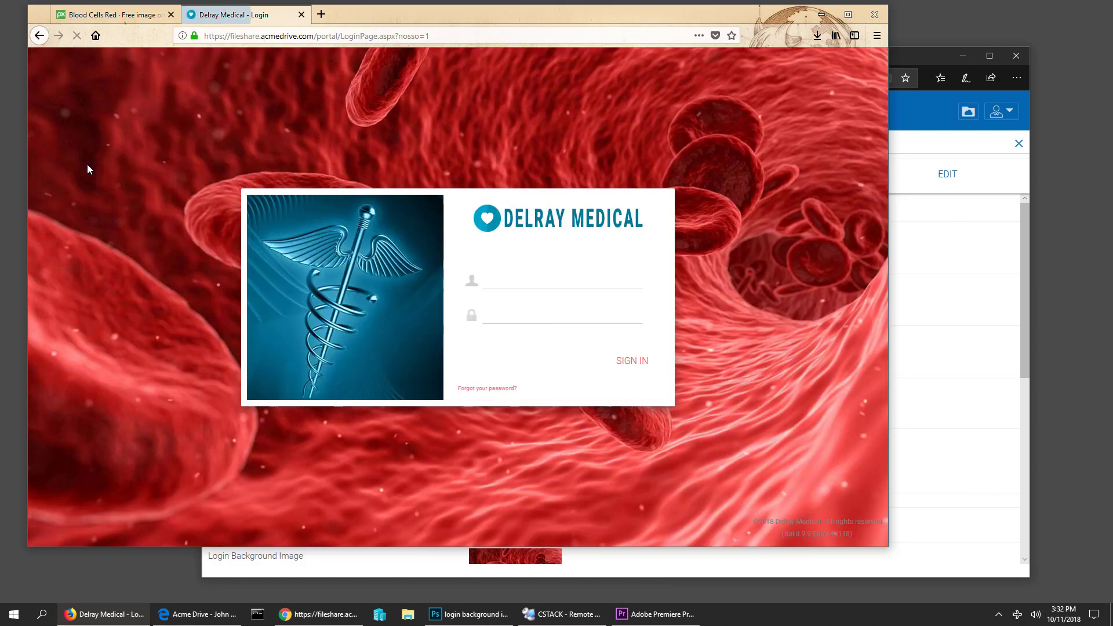